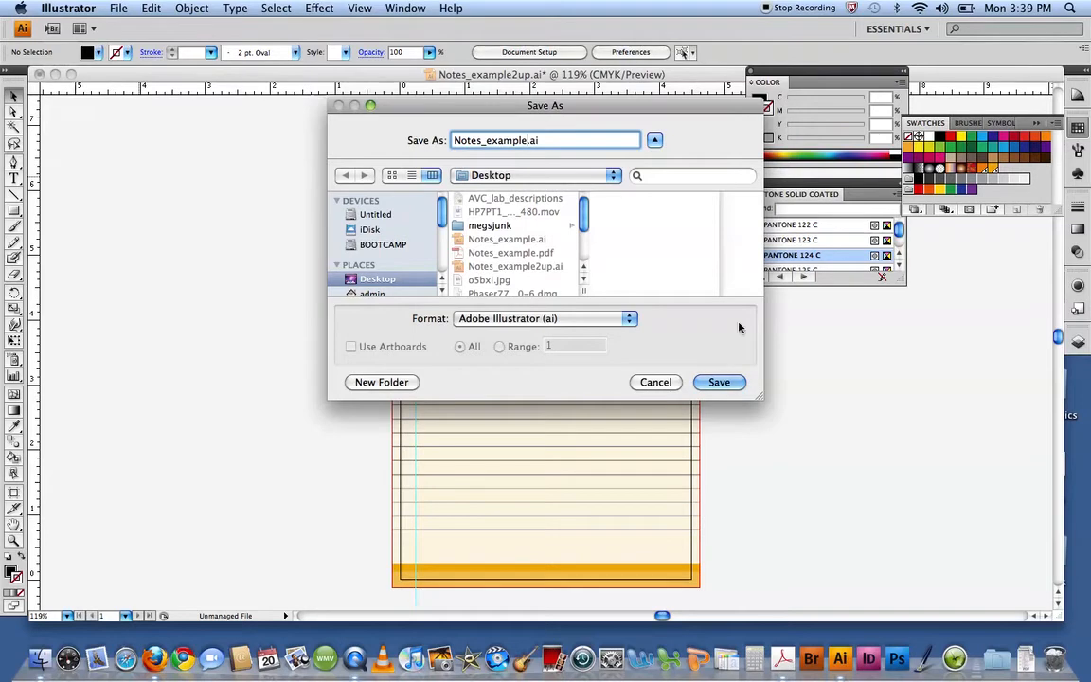
Save the notepad artwork as Notes_example.ai on the Desktop in Illustrator CS4 format, replacing the existing file
{"action": "left_click", "coordinate": [722, 383]}
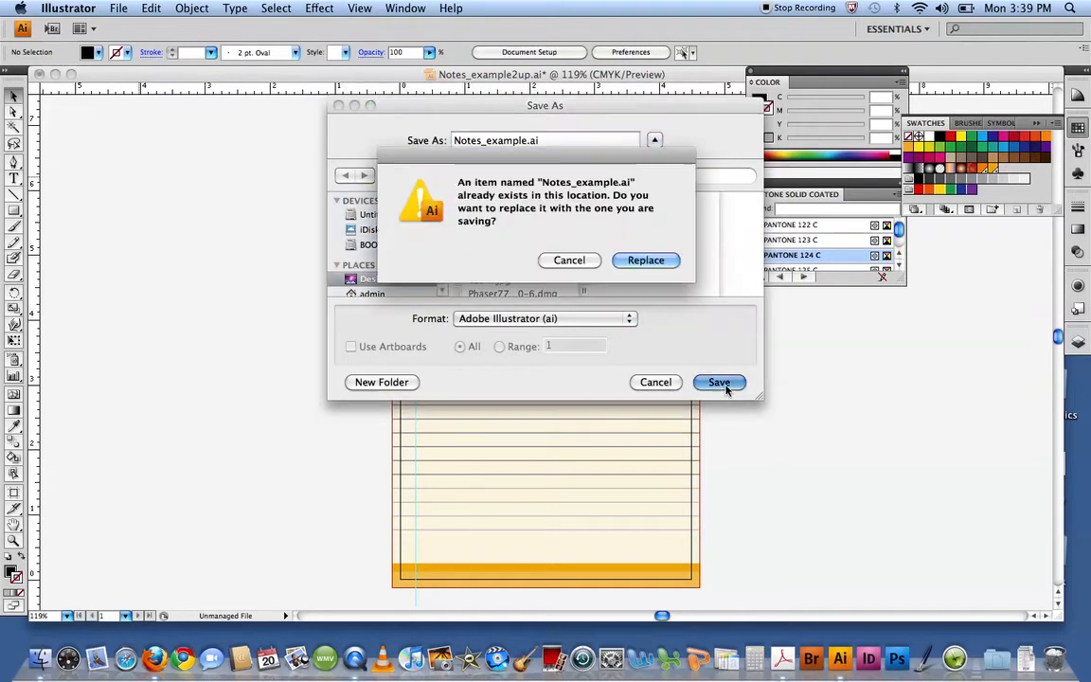
{"action": "left_click", "coordinate": [632, 257]}
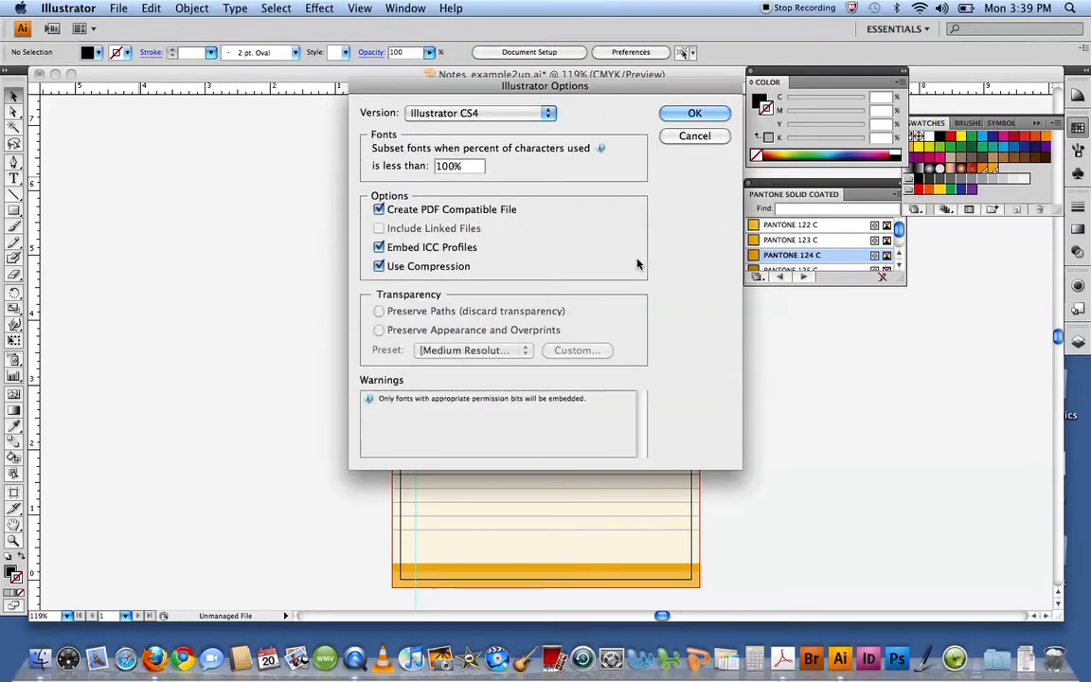
{"action": "left_click", "coordinate": [696, 114]}
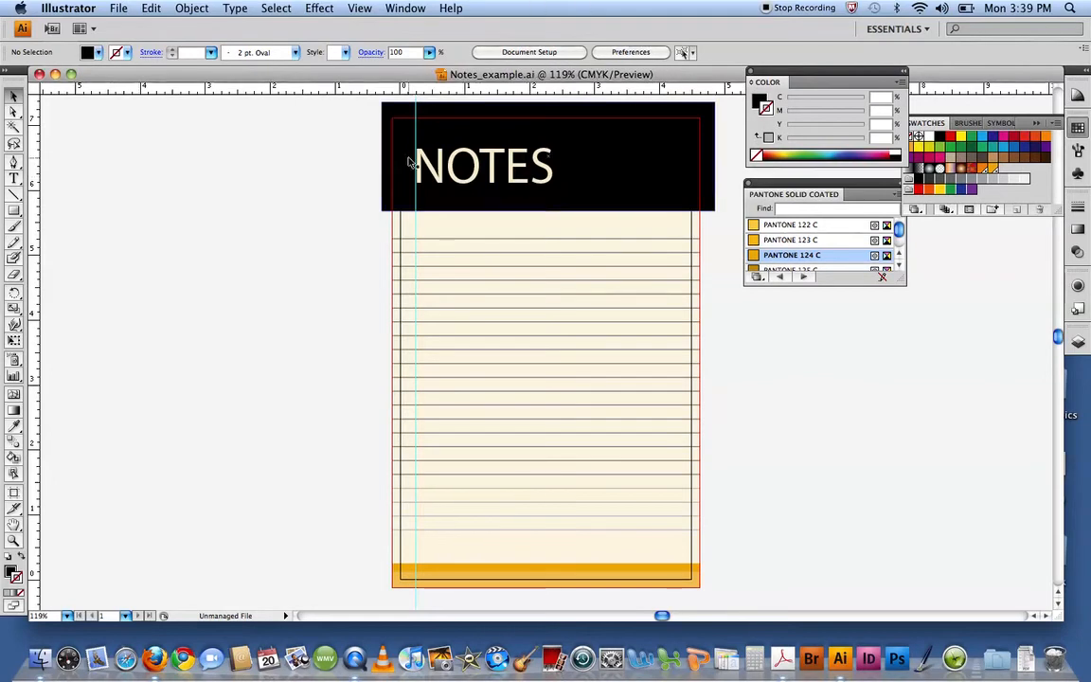
Examine the fill colours and tints of the black header, the cream background and the two orange bands at the notepad's foot
{"action": "left_click", "coordinate": [395, 114]}
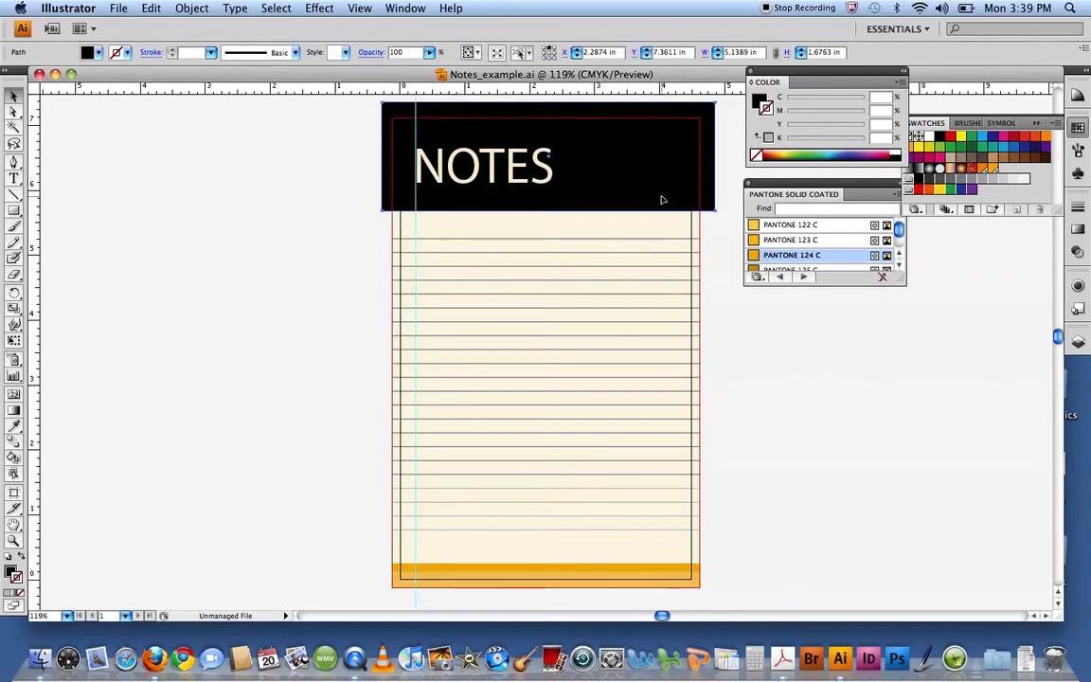
{"action": "left_click", "coordinate": [719, 370]}
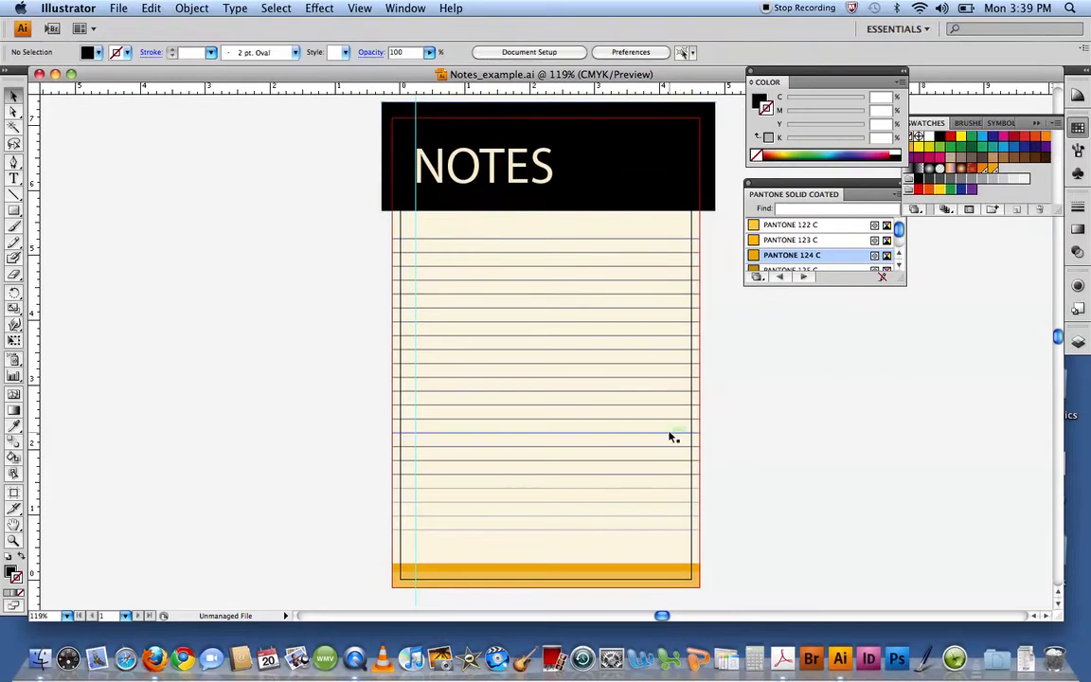
{"action": "left_click", "coordinate": [616, 543]}
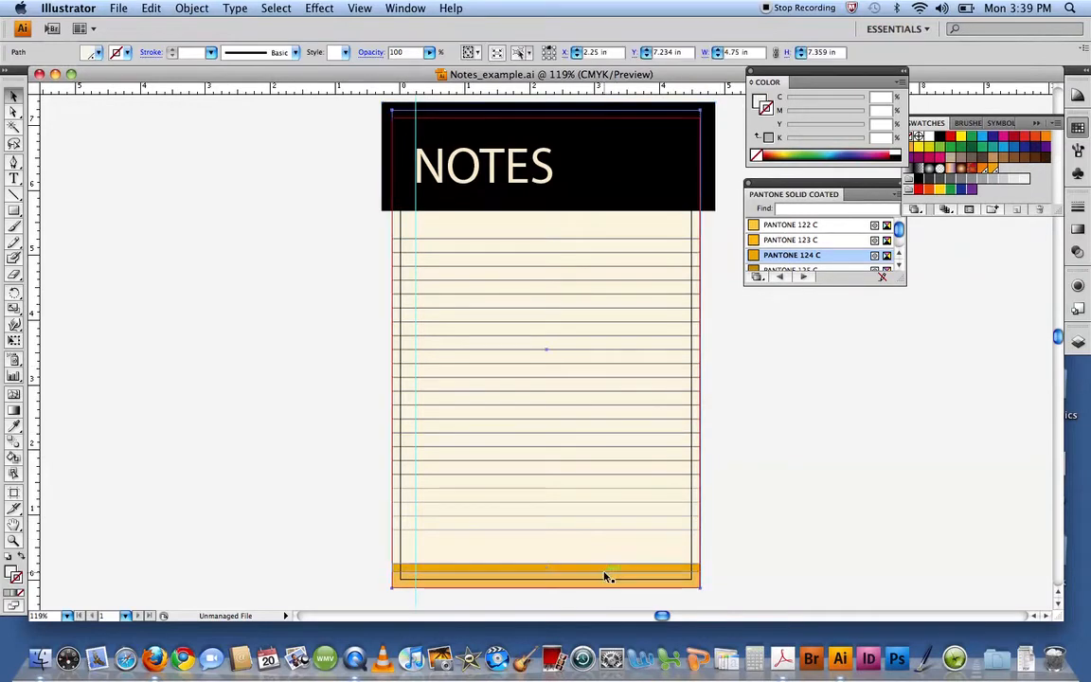
{"action": "left_click", "coordinate": [609, 573]}
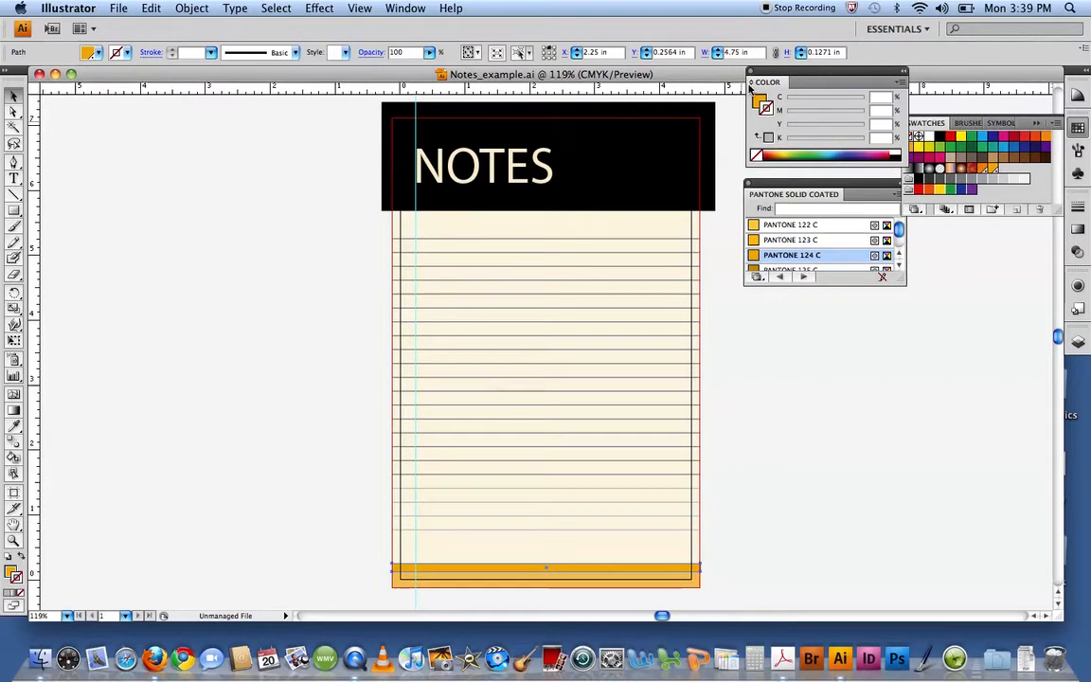
{"action": "left_click", "coordinate": [758, 99]}
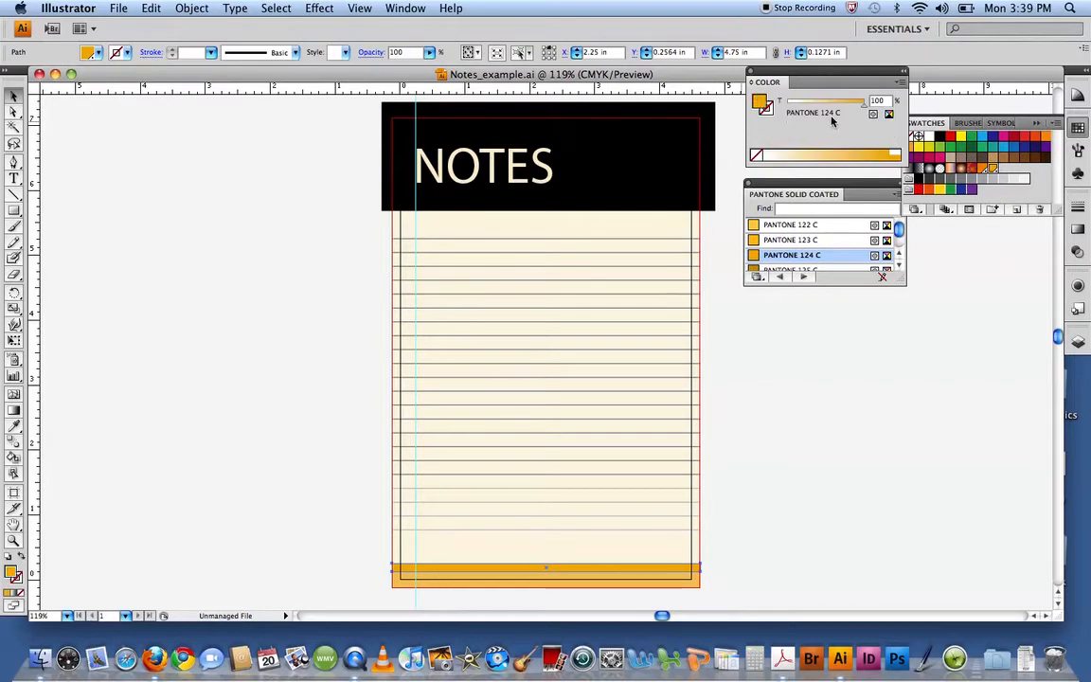
{"action": "left_click", "coordinate": [600, 579]}
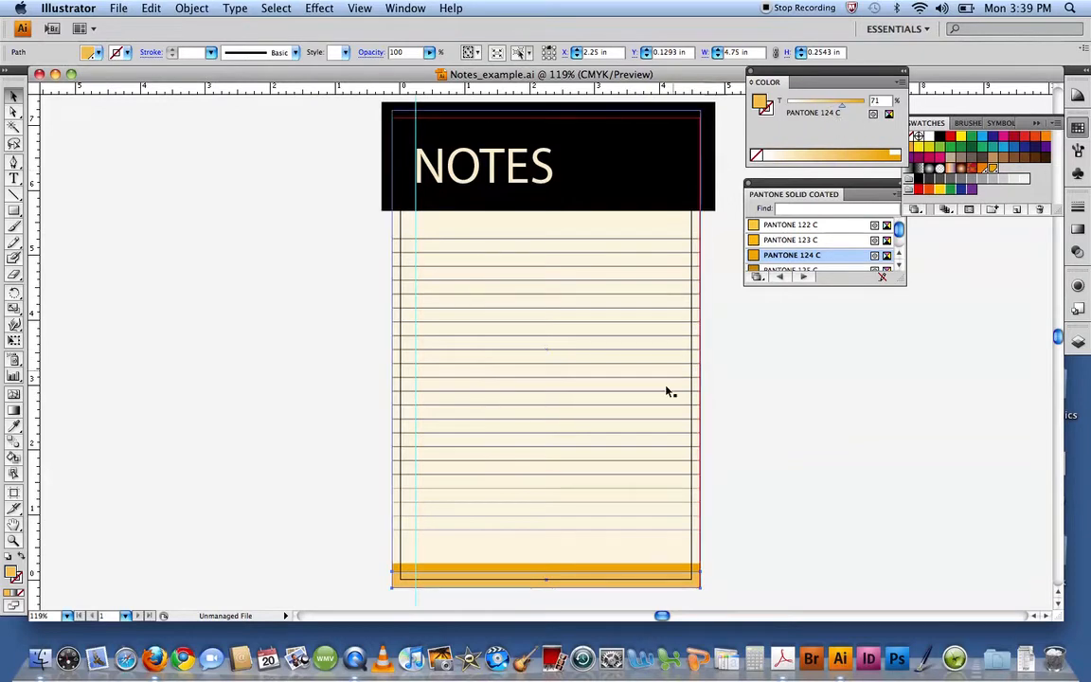
{"action": "left_click", "coordinate": [611, 553]}
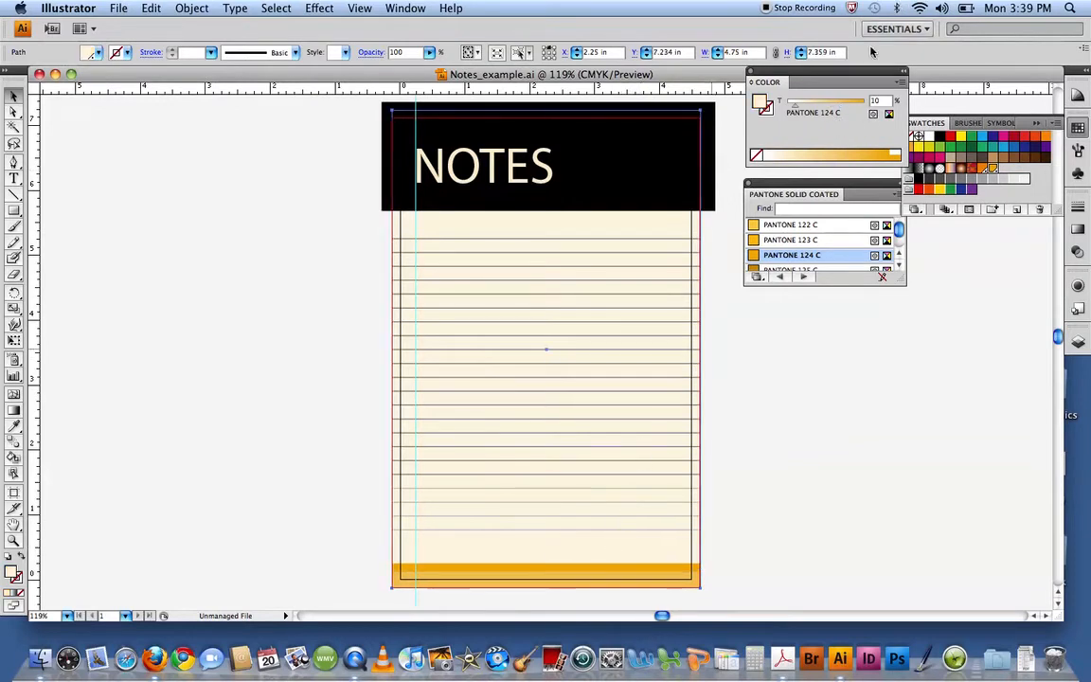
Try a 0% tint of PANTONE 124 C on the NOTES title and undo the change
{"action": "left_click", "coordinate": [461, 144]}
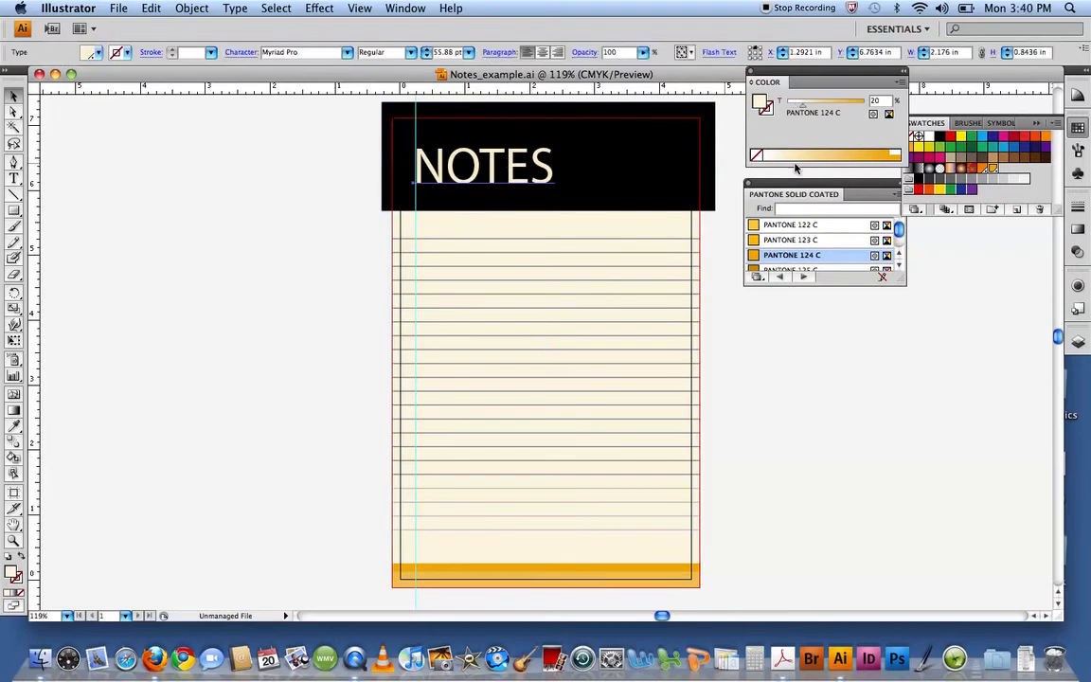
{"action": "left_click", "coordinate": [899, 152]}
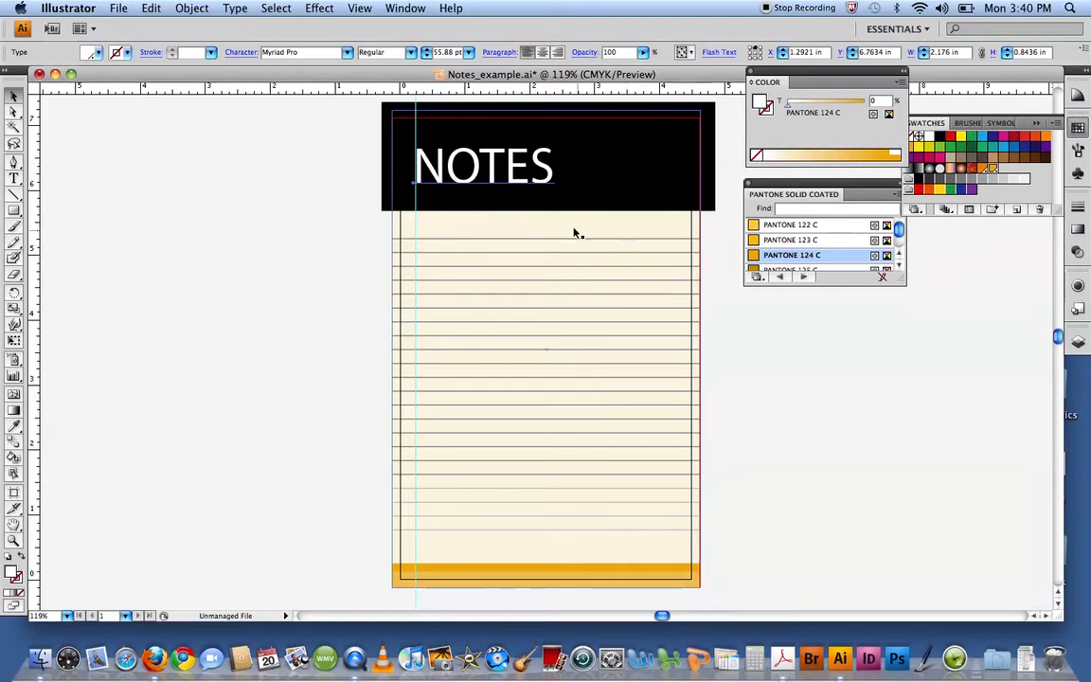
{"action": "key", "text": "super+z"}
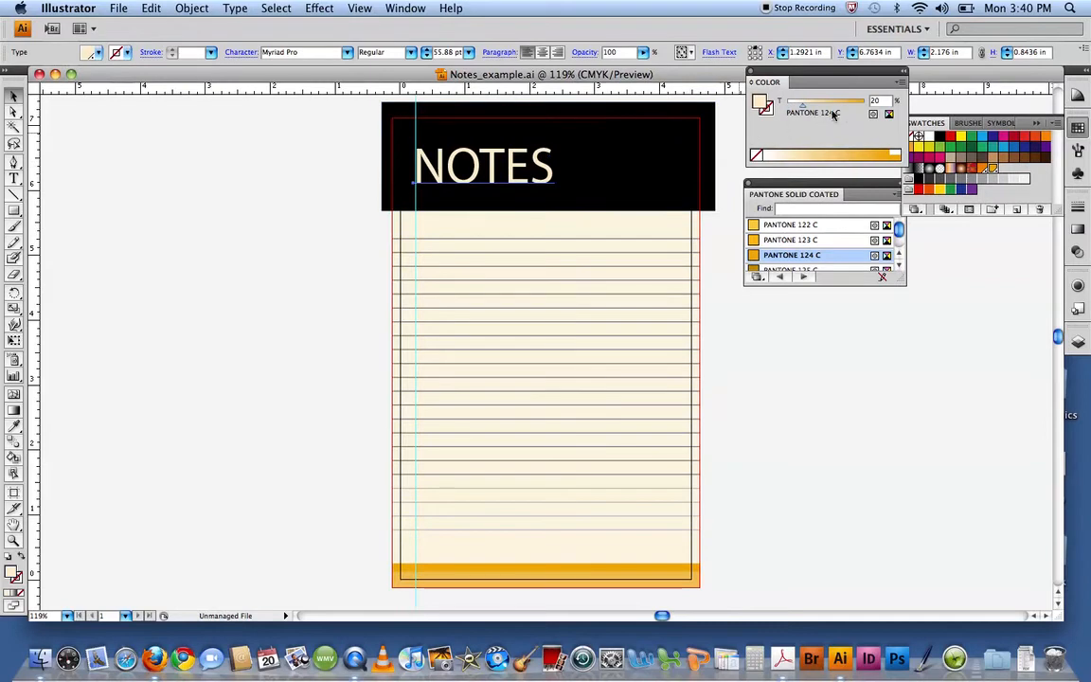
Examine the black header's fill, the stroke colours of an upper and a lower ruled line, and the header's extent past the bleed
{"action": "left_click", "coordinate": [620, 121]}
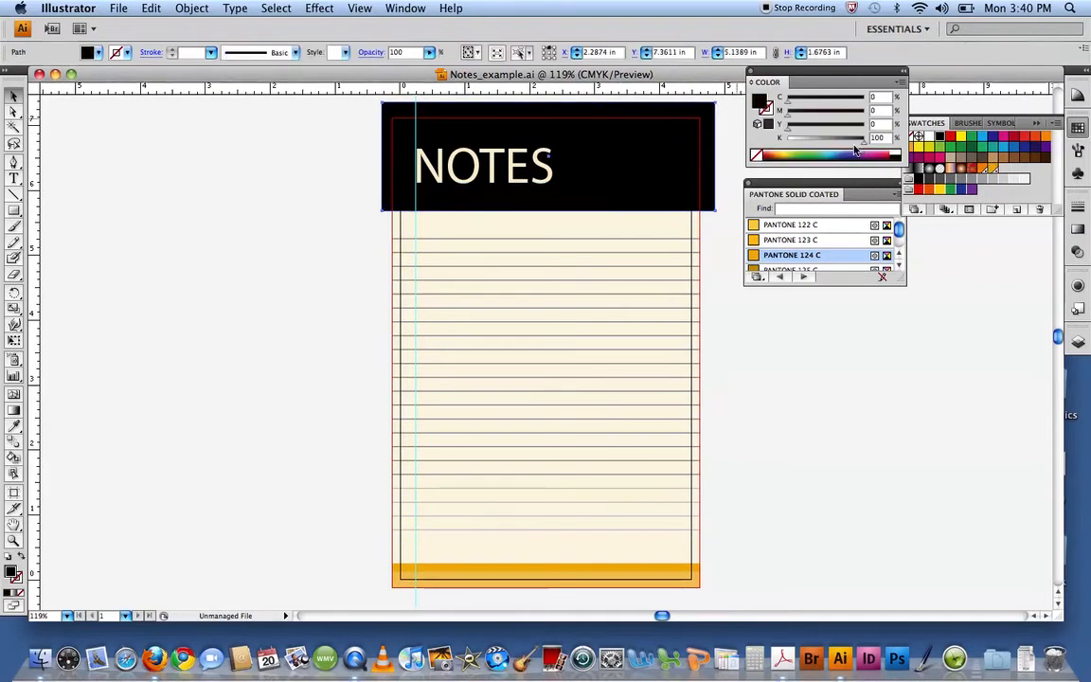
{"action": "left_click", "coordinate": [584, 239]}
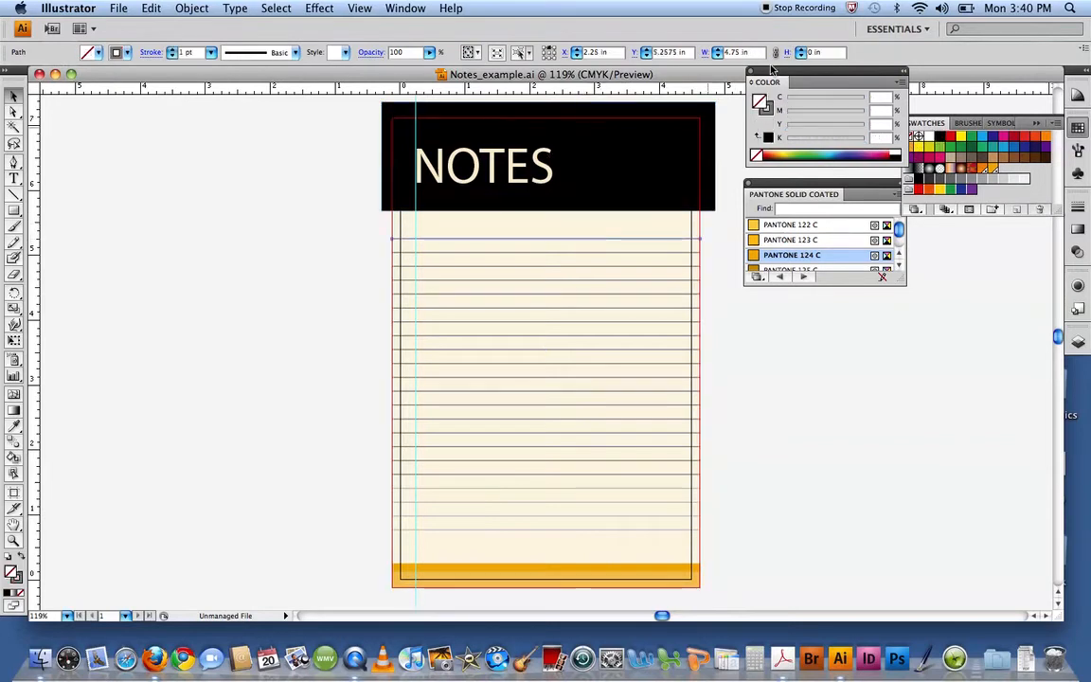
{"action": "left_click", "coordinate": [767, 110]}
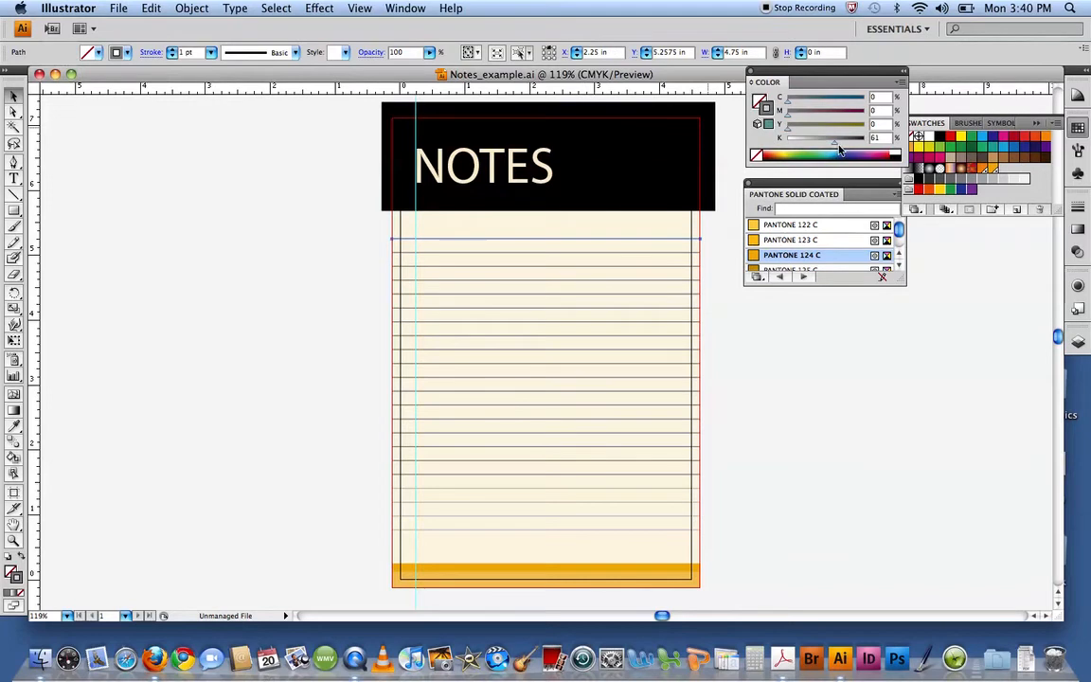
{"action": "left_click", "coordinate": [601, 489]}
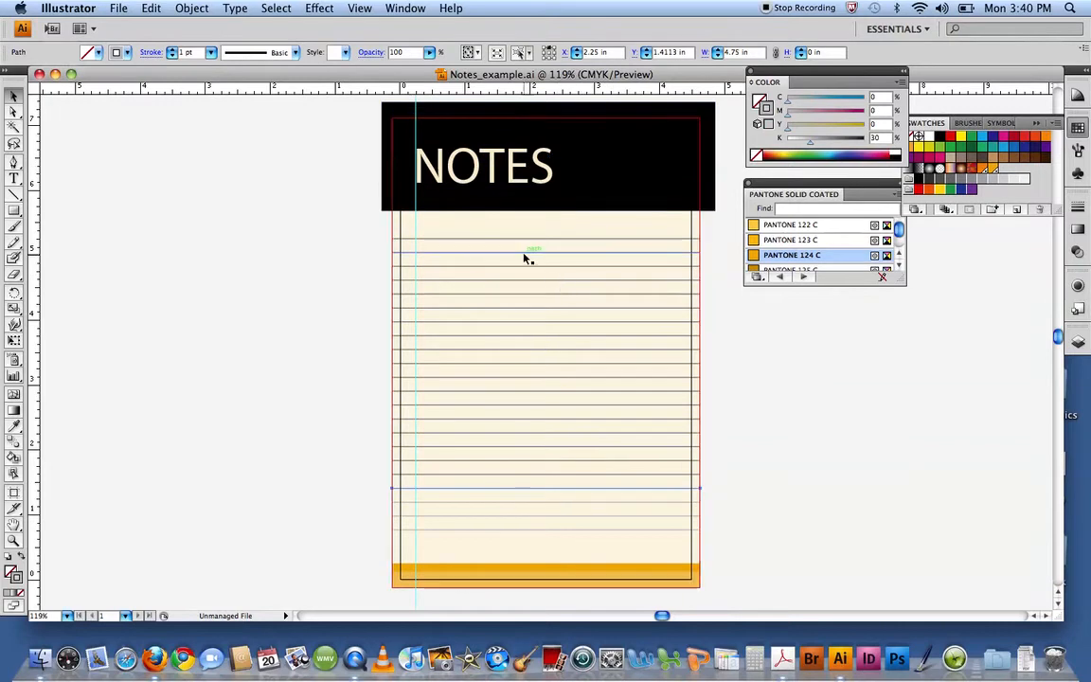
{"action": "left_click", "coordinate": [363, 232]}
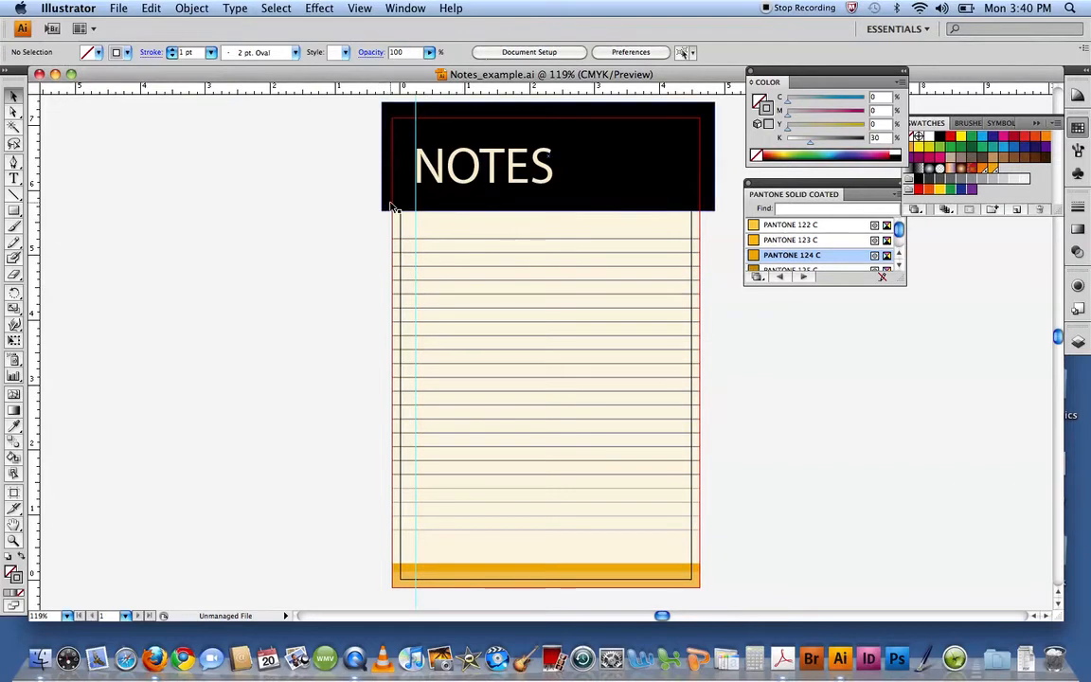
{"action": "left_click", "coordinate": [384, 150]}
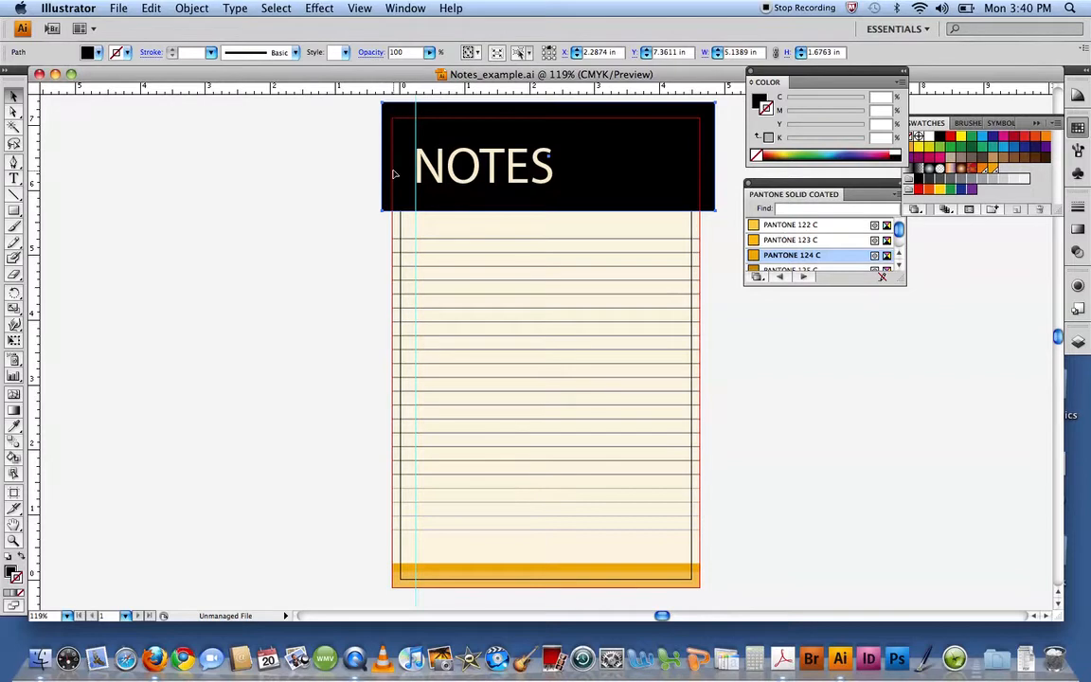
Start saving the notepad as Adobe PDF Notes_example.pdf, replacing the existing file, and choose the High Quality Print preset
{"action": "left_click", "coordinate": [120, 8]}
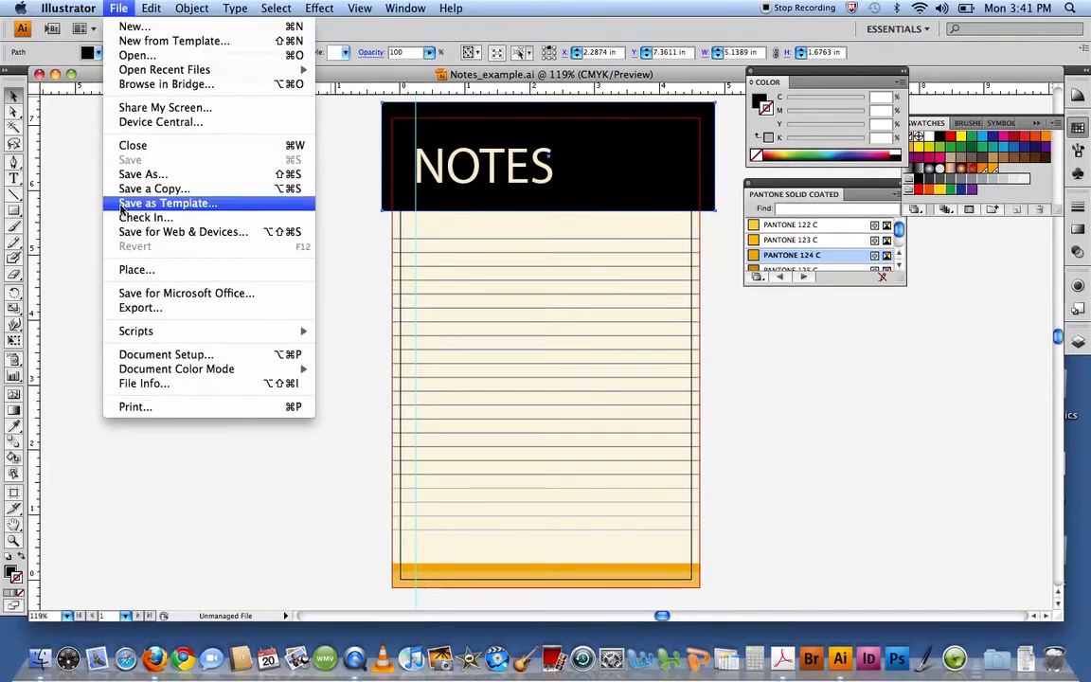
{"action": "left_click", "coordinate": [145, 178]}
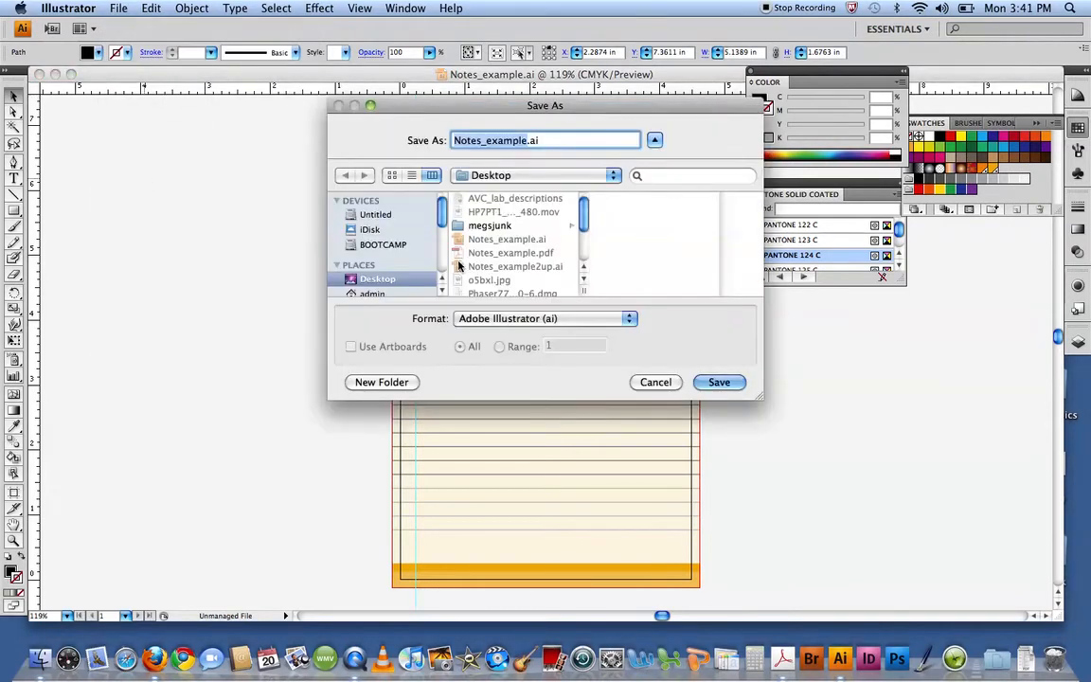
{"action": "left_click", "coordinate": [541, 319]}
{"action": "left_click", "coordinate": [530, 360]}
{"action": "left_click", "coordinate": [718, 381]}
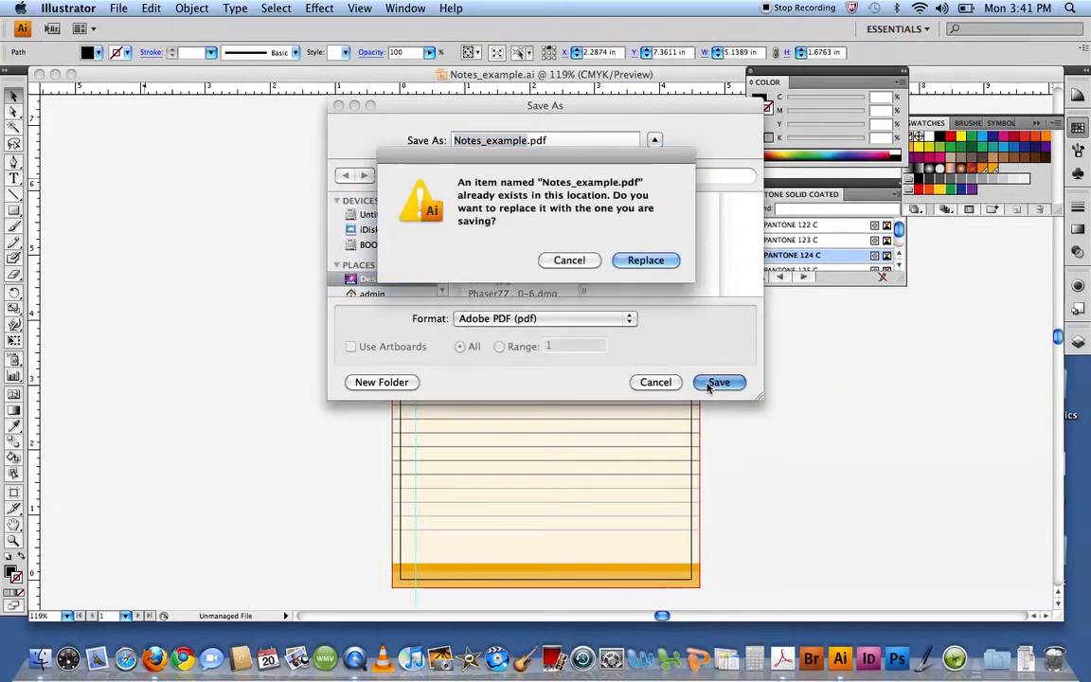
{"action": "left_click", "coordinate": [649, 260]}
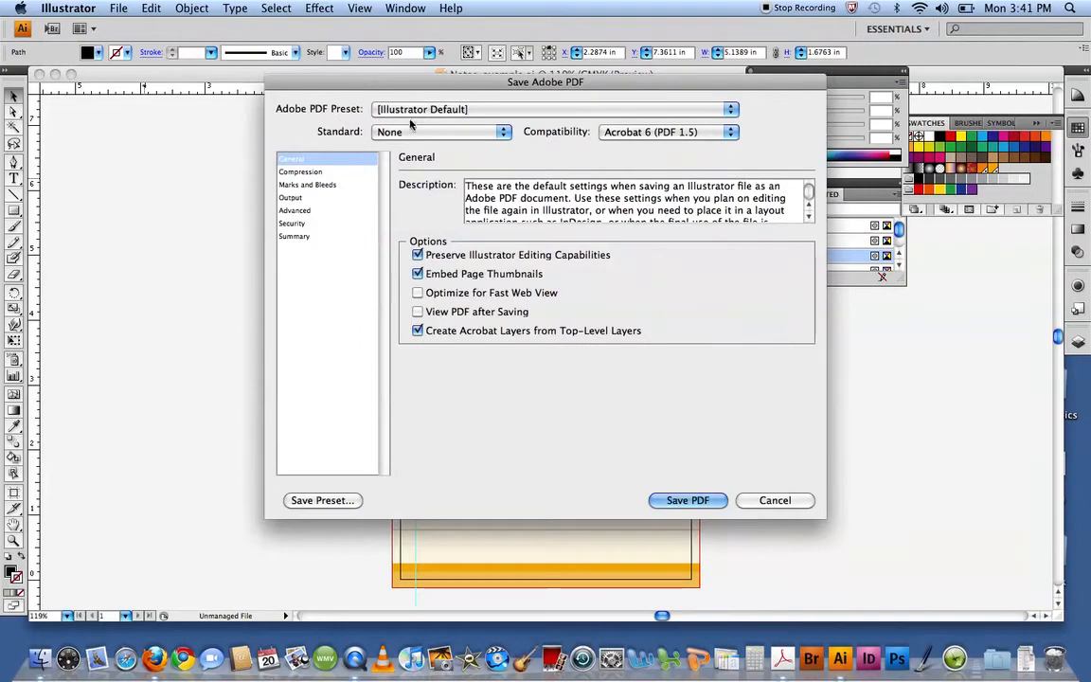
{"action": "left_click", "coordinate": [428, 111]}
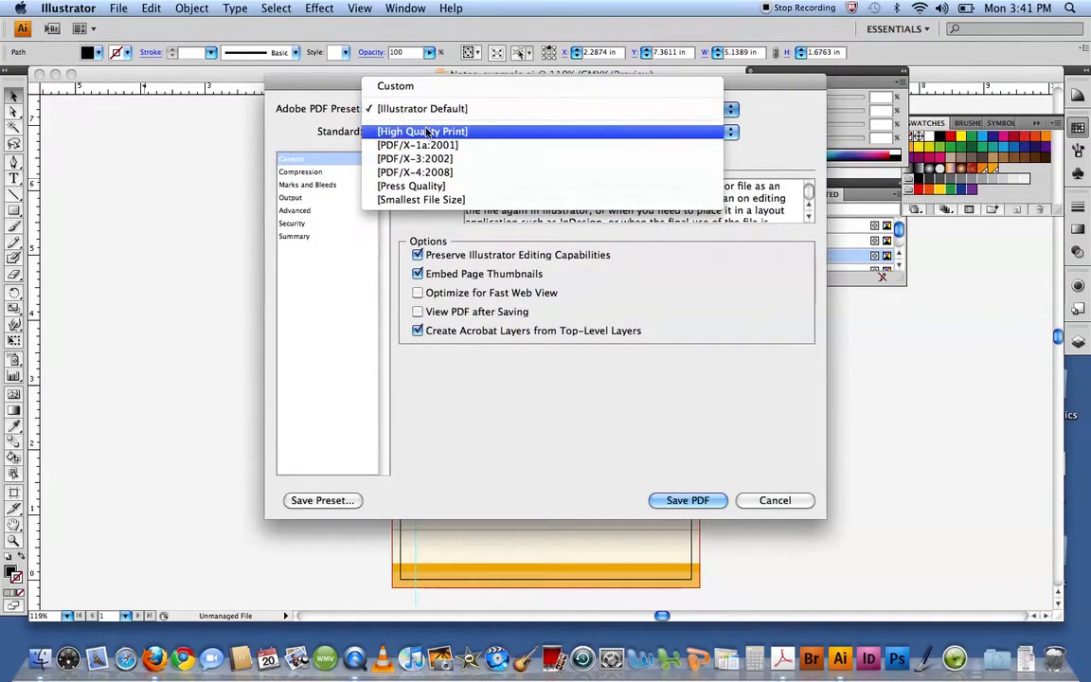
{"action": "left_click", "coordinate": [428, 132]}
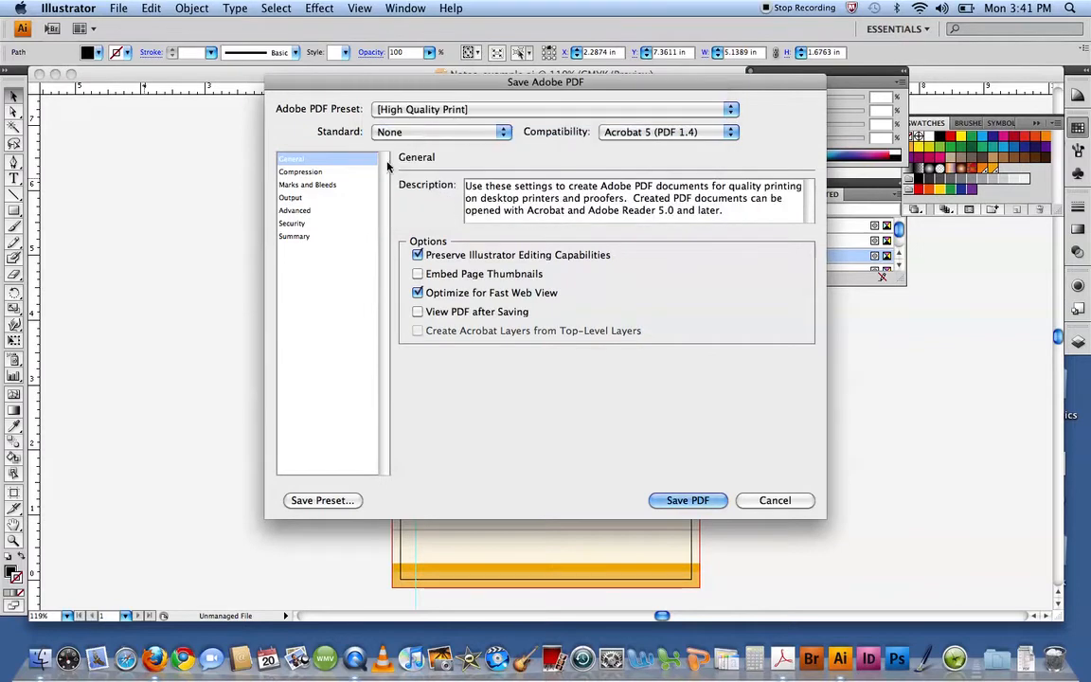
Include trim marks, registration marks and page information, use the document bleed settings, and save the PDF
{"action": "left_click", "coordinate": [329, 186]}
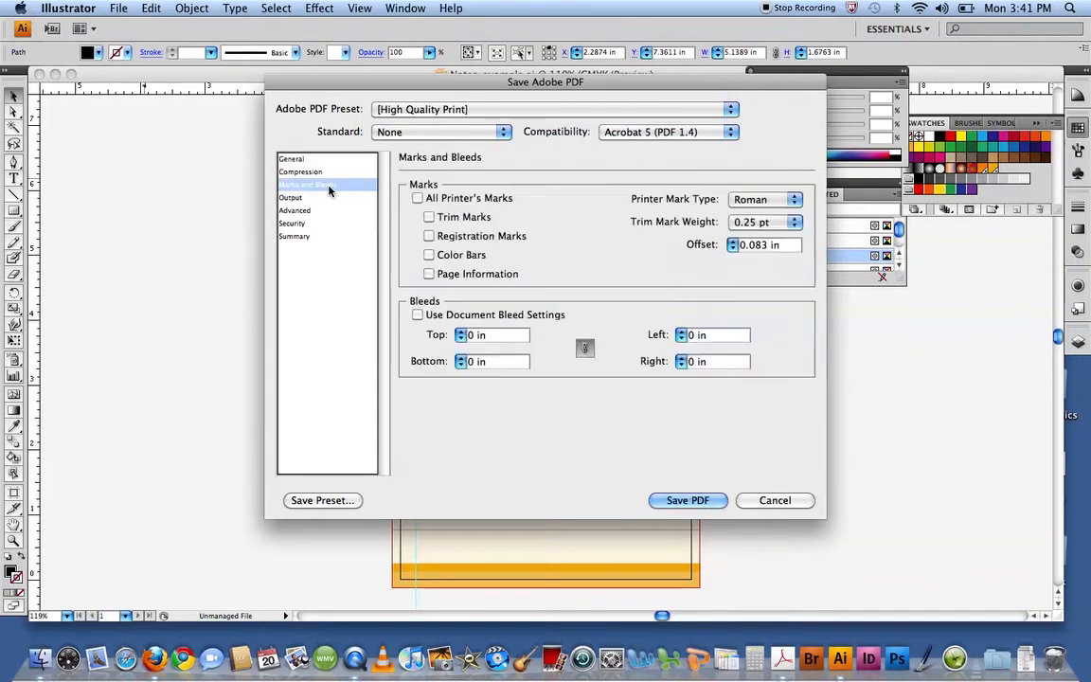
{"action": "left_click", "coordinate": [428, 217]}
{"action": "left_click", "coordinate": [428, 236]}
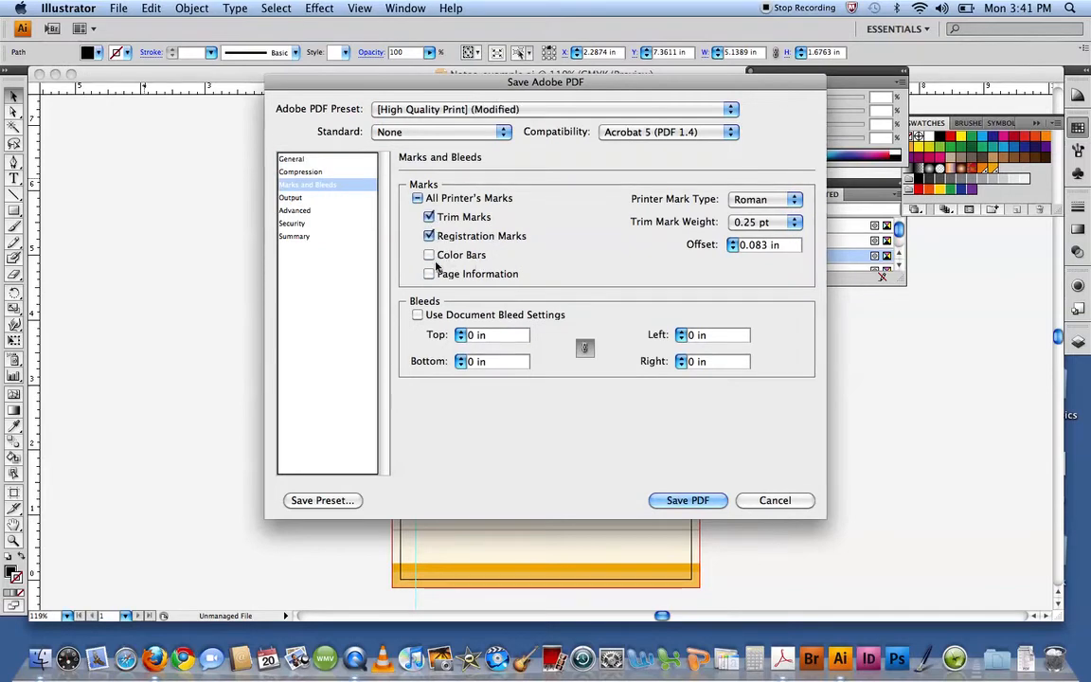
{"action": "left_click", "coordinate": [429, 273]}
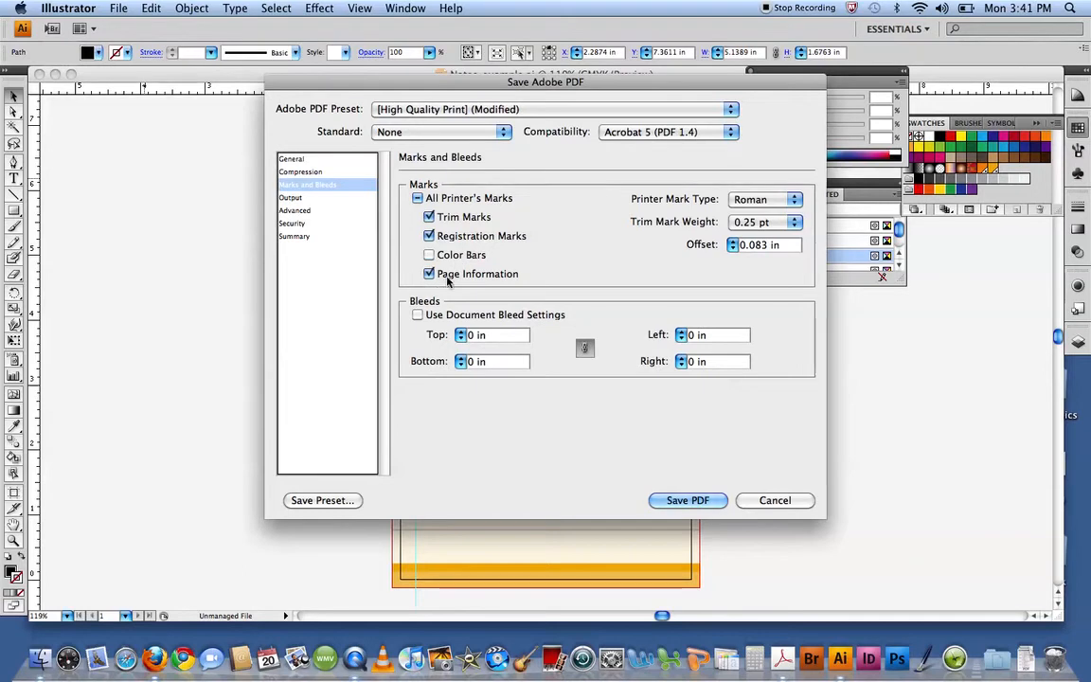
{"action": "left_click", "coordinate": [419, 316]}
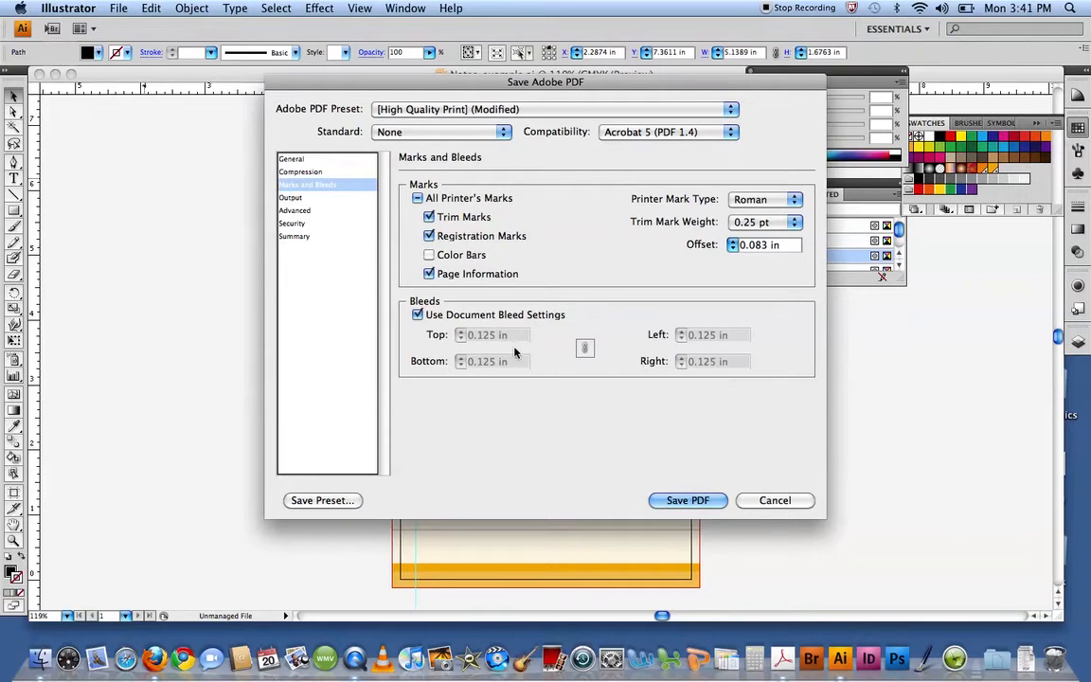
{"action": "left_click", "coordinate": [687, 500]}
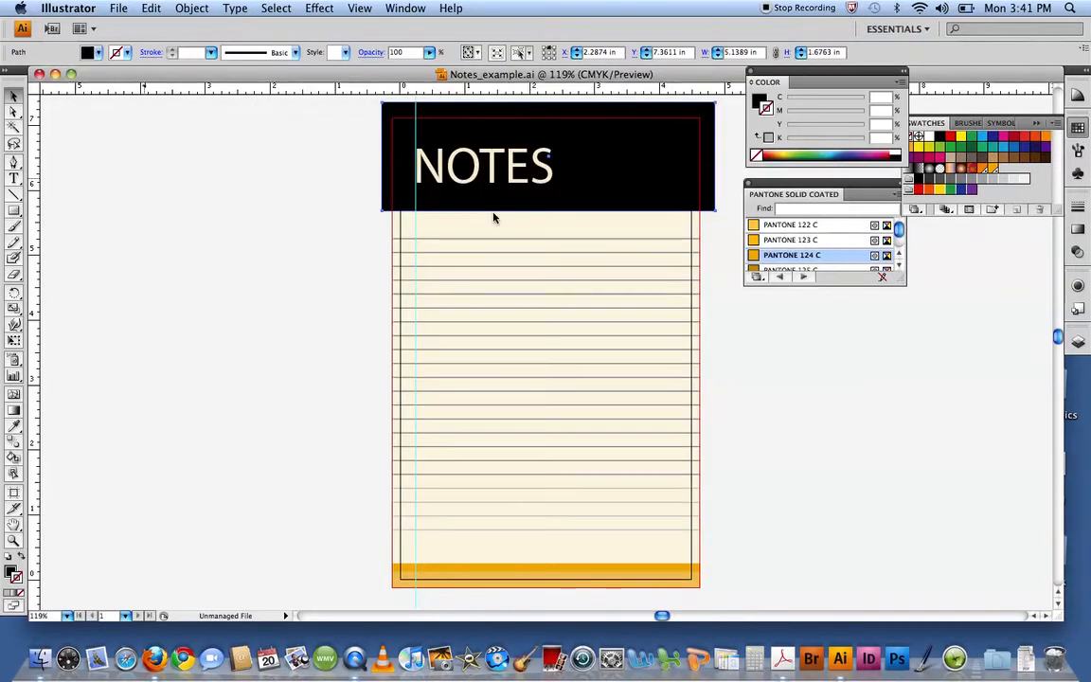
Close the current document and reopen the recent file Notes_example.ai
{"action": "left_click", "coordinate": [39, 74]}
{"action": "left_click", "coordinate": [118, 9]}
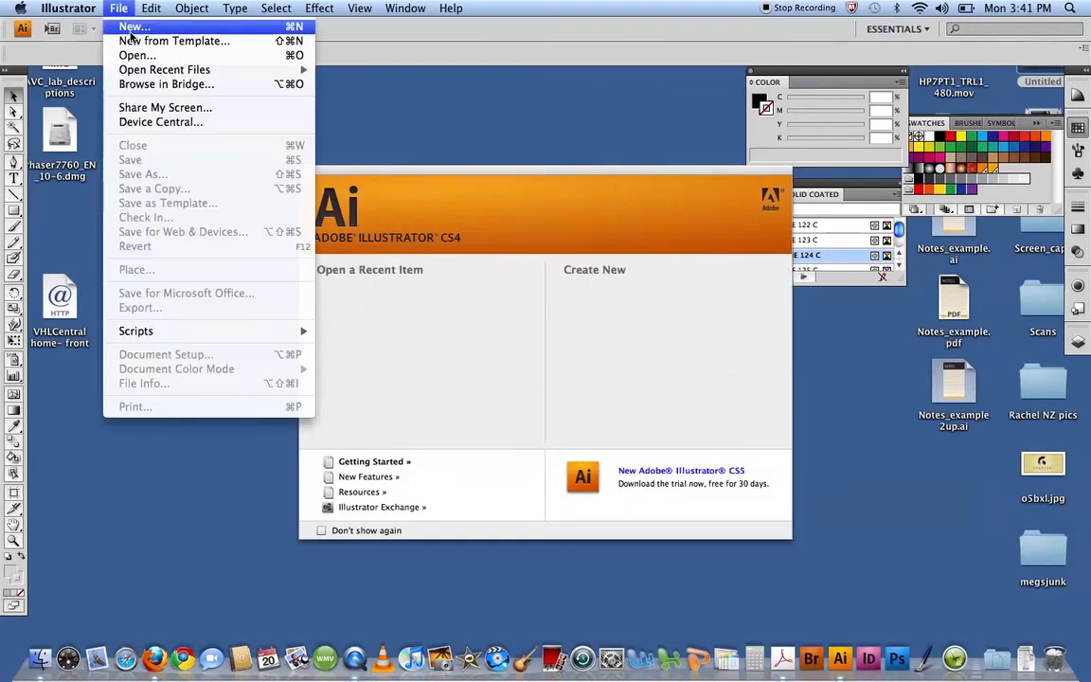
{"action": "mouse_move", "coordinate": [208, 70]}
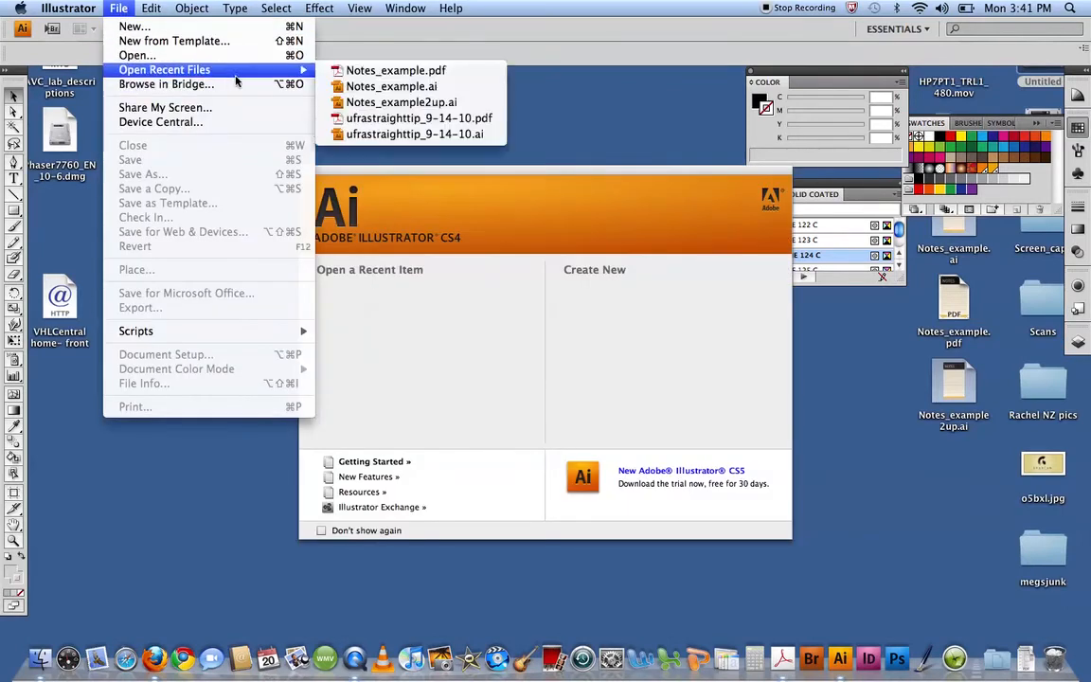
{"action": "left_click", "coordinate": [363, 91]}
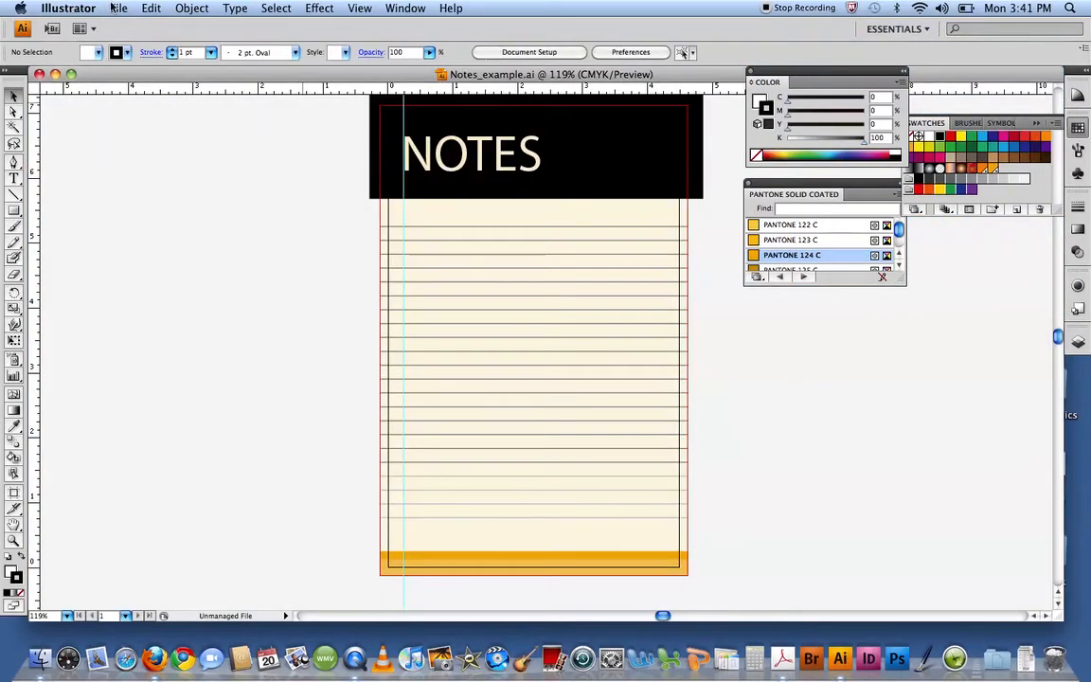
Save the notepad as Notes_example2up.ai in Illustrator CS4 format, replacing the existing file on the Desktop
{"action": "left_click", "coordinate": [114, 8]}
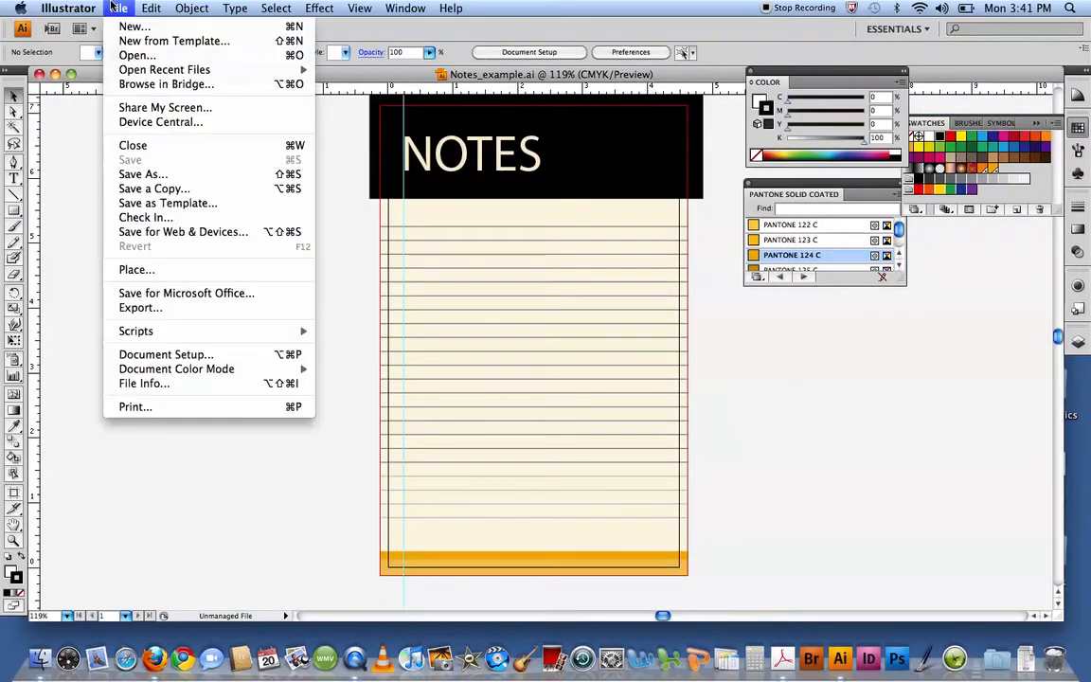
{"action": "left_click", "coordinate": [142, 174]}
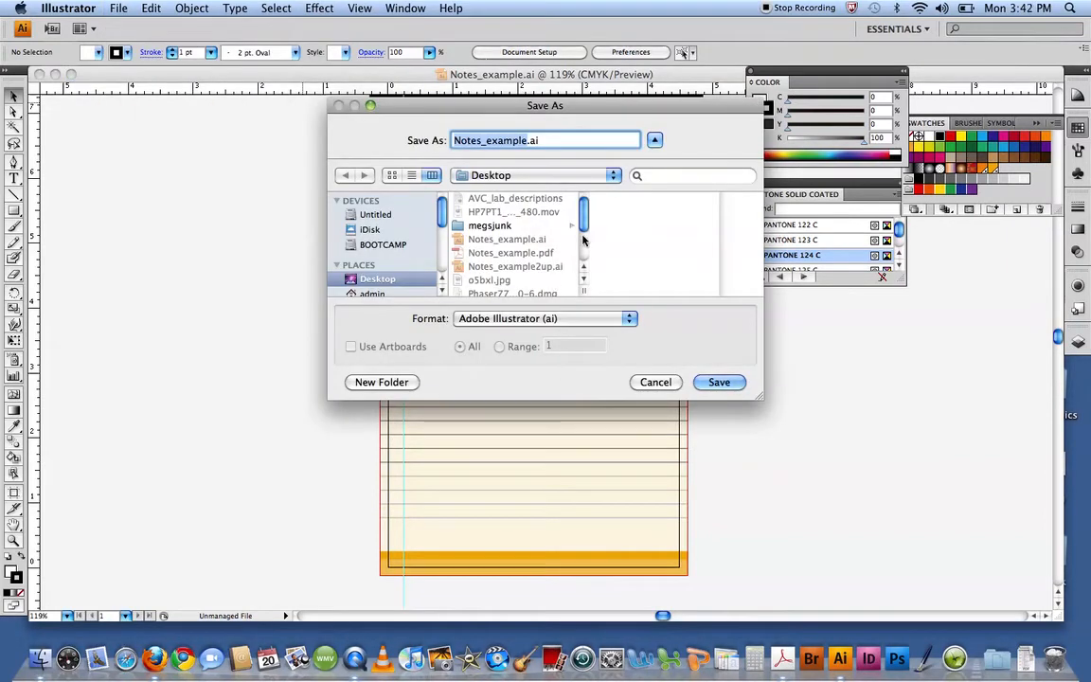
{"action": "left_click", "coordinate": [530, 266]}
{"action": "left_click", "coordinate": [722, 382]}
{"action": "left_click", "coordinate": [651, 260]}
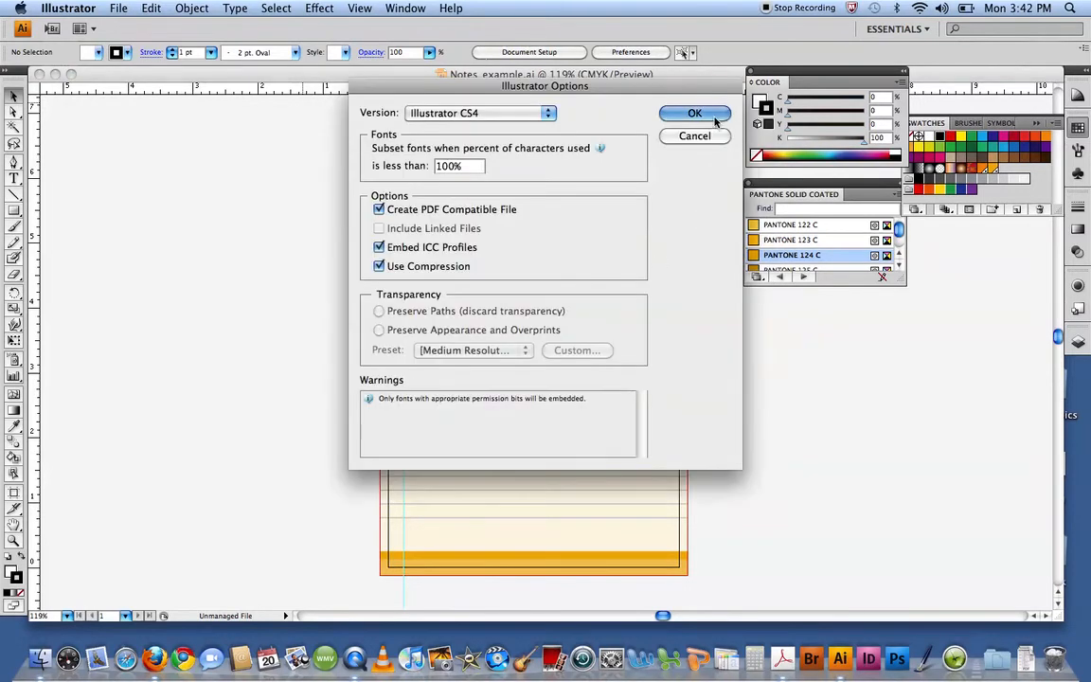
{"action": "left_click", "coordinate": [696, 113]}
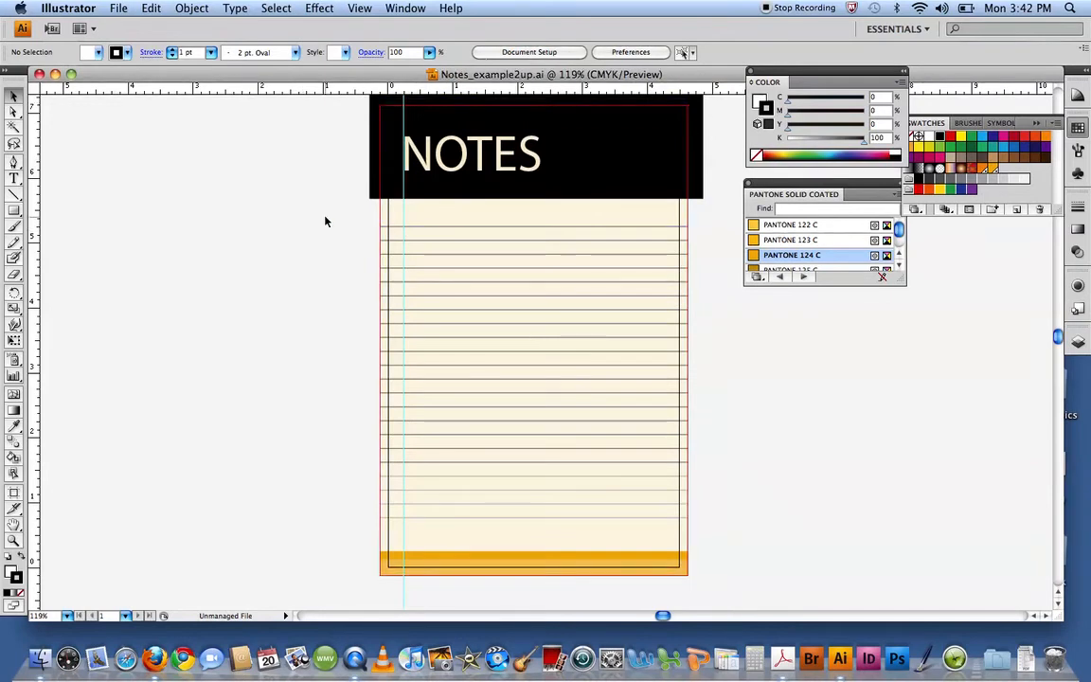
Draw a 4.75 × 7.25 in rectangle over the notepad, matching its outer bleed boundary
{"action": "scroll", "coordinate": [324, 220], "scroll_direction": "up", "scroll_amount": 1}
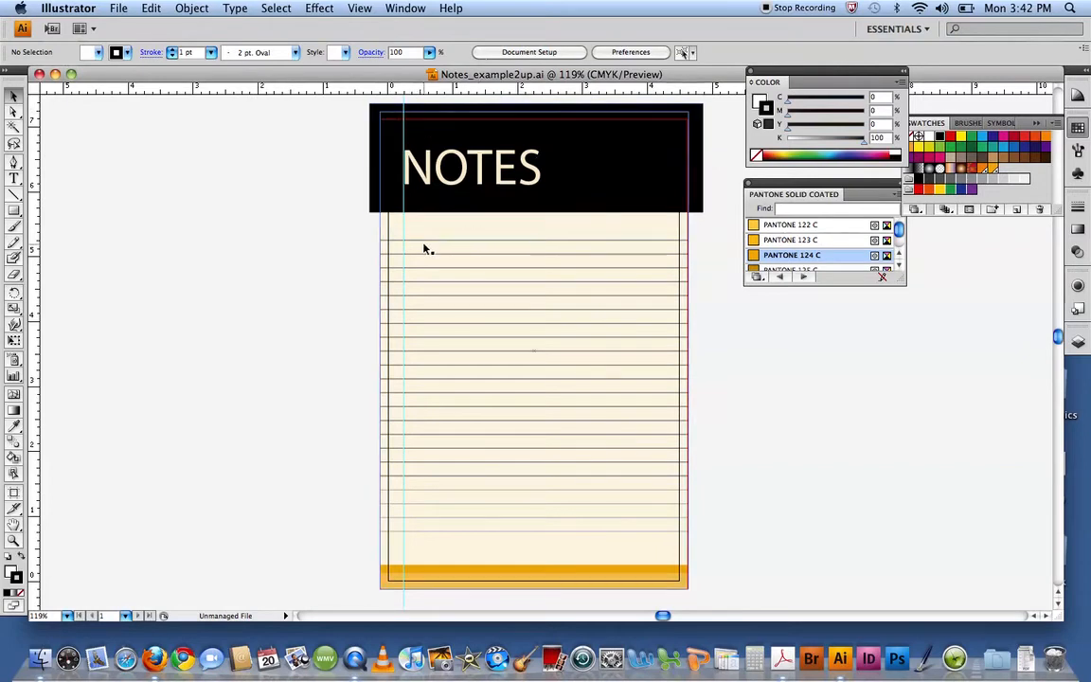
{"action": "left_click", "coordinate": [13, 210]}
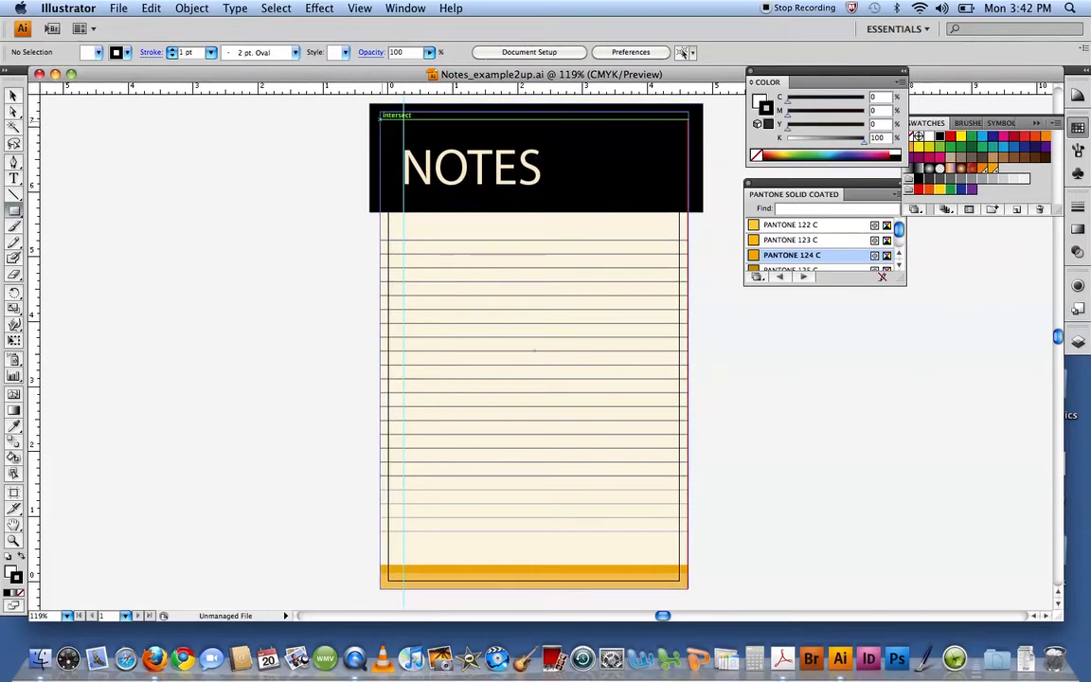
{"action": "left_click_drag", "start_coordinate": [381, 115], "coordinate": [689, 511]}
{"action": "scroll", "coordinate": [688, 512], "scroll_direction": "up", "scroll_amount": 3}
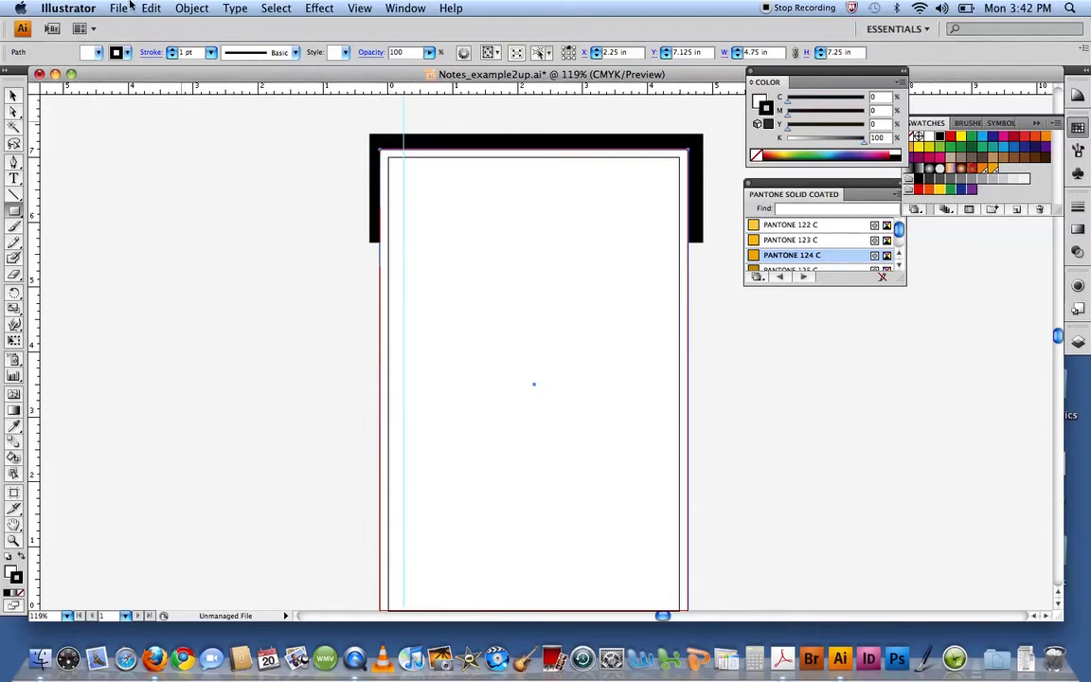
Clip all the notepad artwork to the bleed-sized rectangle with a clipping mask
{"action": "key", "text": "v"}
{"action": "key", "text": "super+a"}
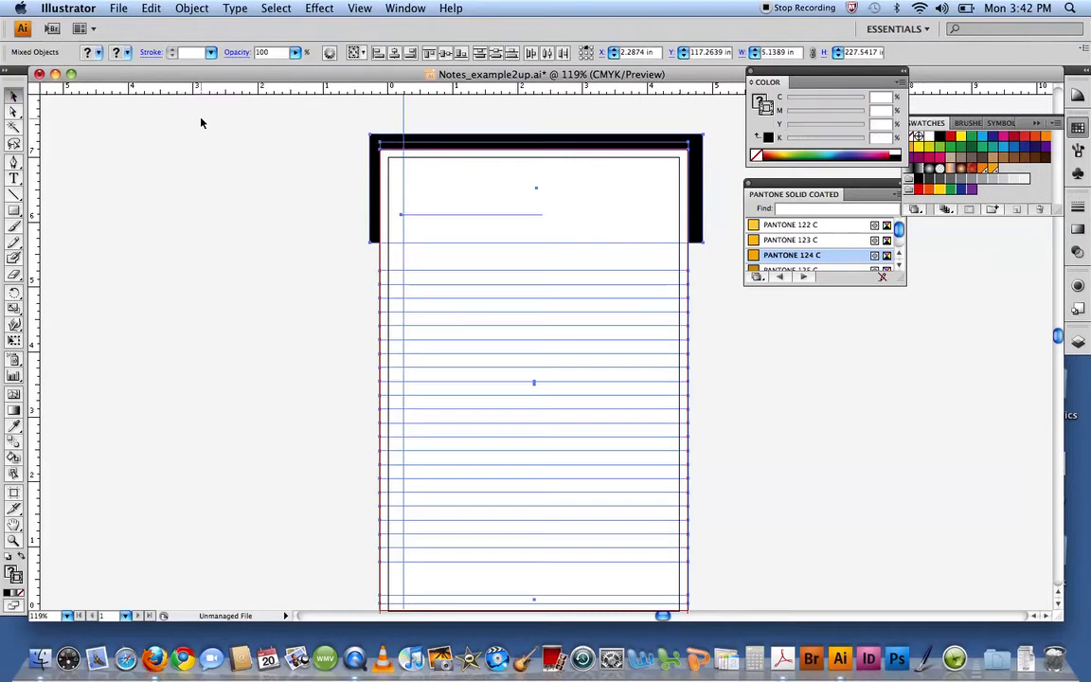
{"action": "left_click", "coordinate": [192, 7]}
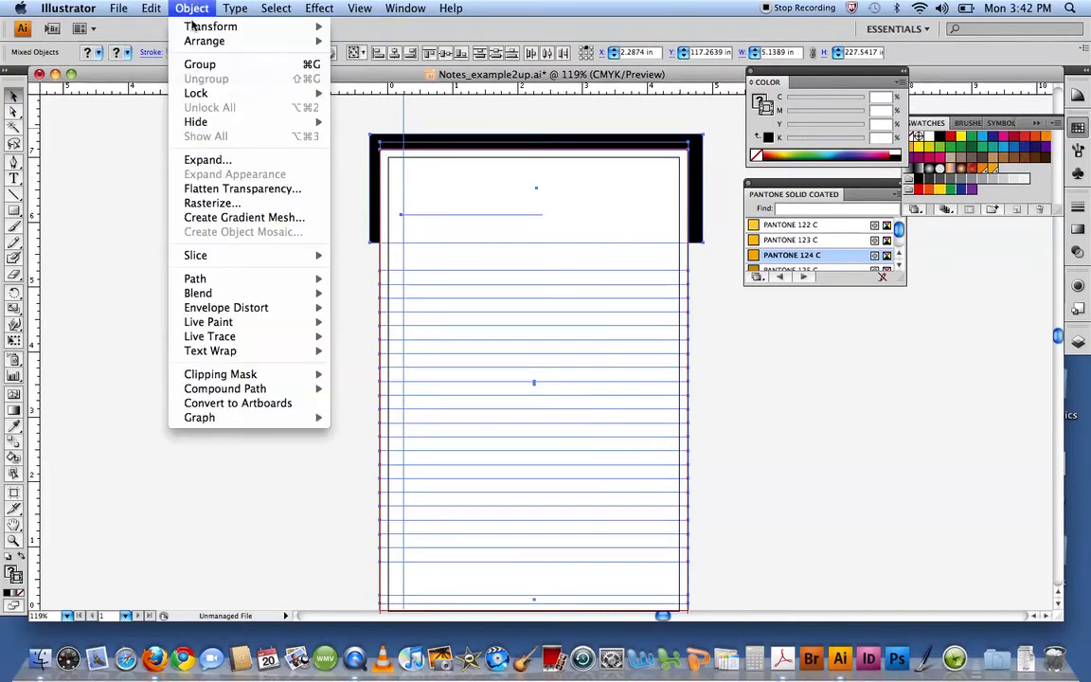
{"action": "mouse_move", "coordinate": [284, 374]}
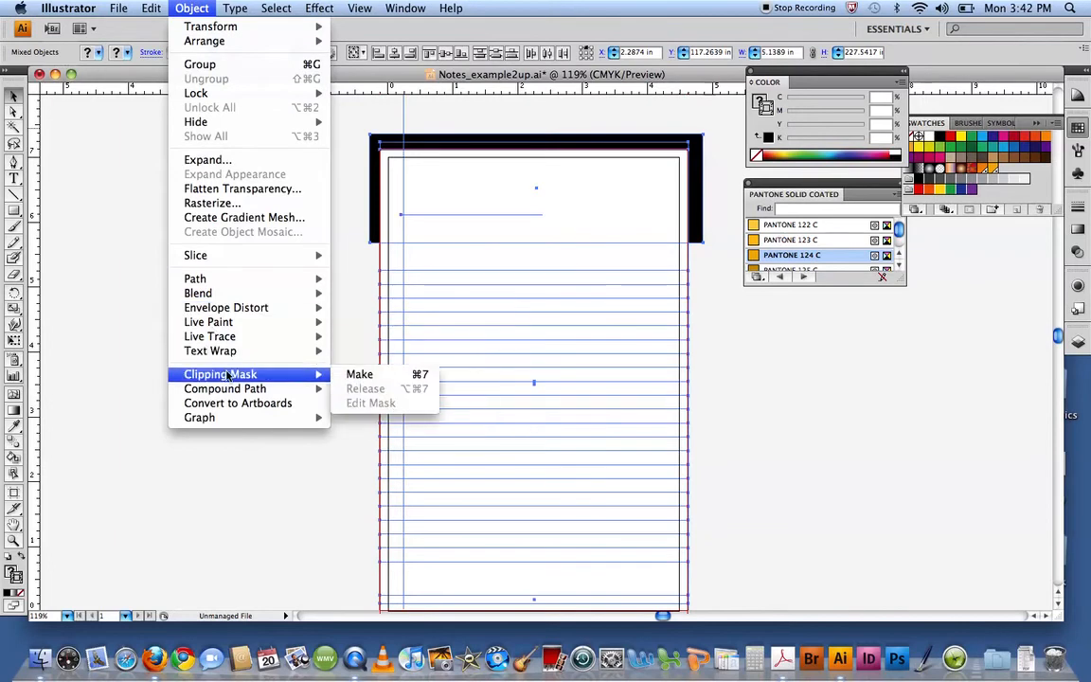
{"action": "left_click", "coordinate": [390, 376]}
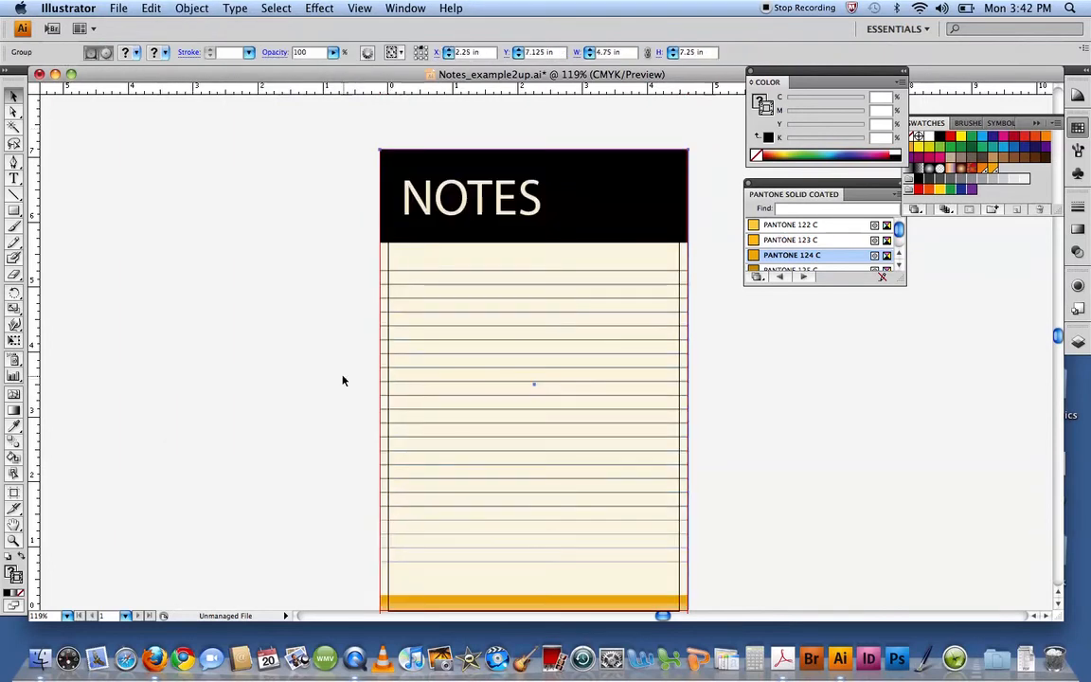
Edit the artboard from the document setup, set its width to 9.25 in, and leave artboard editing
{"action": "scroll", "coordinate": [346, 380], "scroll_direction": "down", "scroll_amount": 2}
{"action": "scroll", "coordinate": [344, 379], "scroll_direction": "right", "scroll_amount": 3}
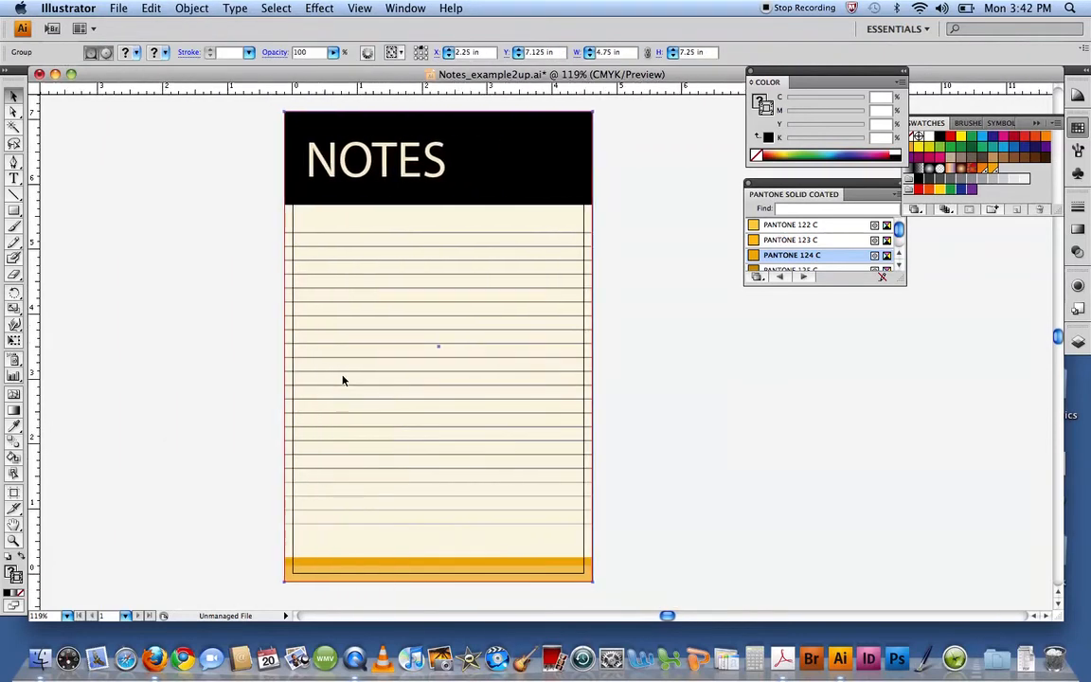
{"action": "left_click", "coordinate": [118, 7]}
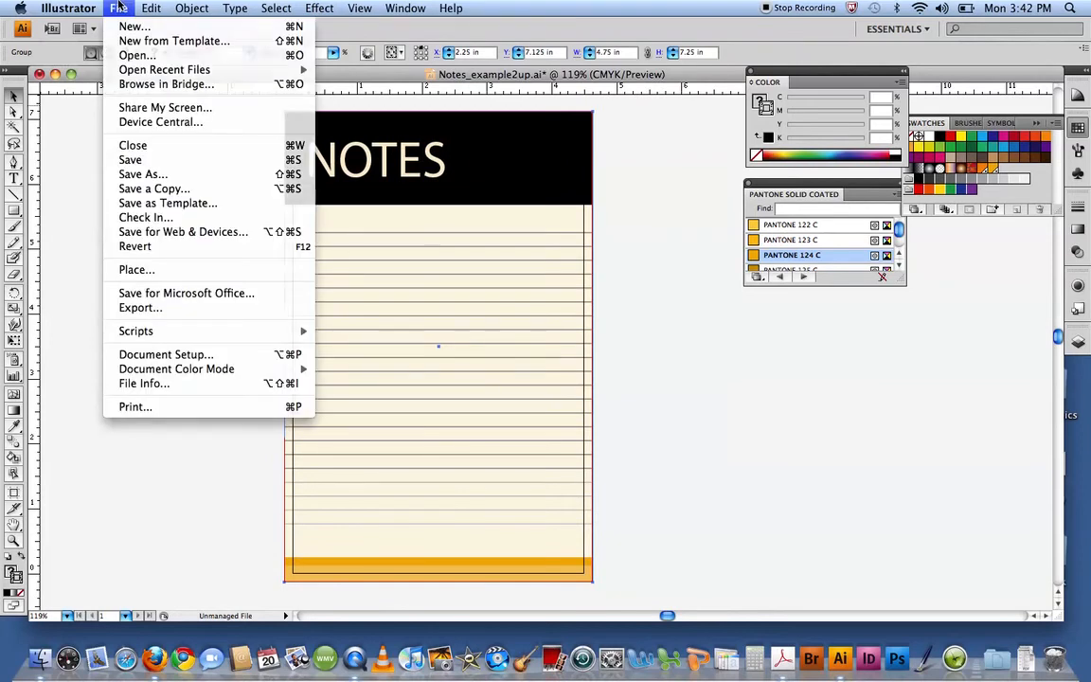
{"action": "left_click", "coordinate": [117, 6]}
{"action": "left_click", "coordinate": [118, 6]}
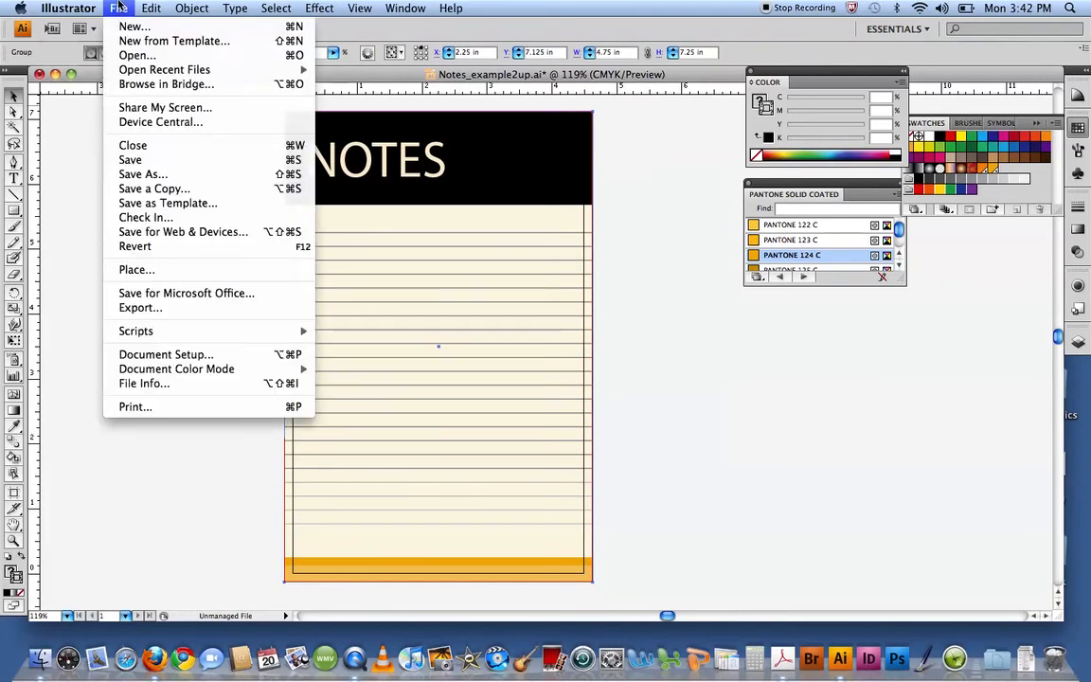
{"action": "left_click", "coordinate": [152, 355]}
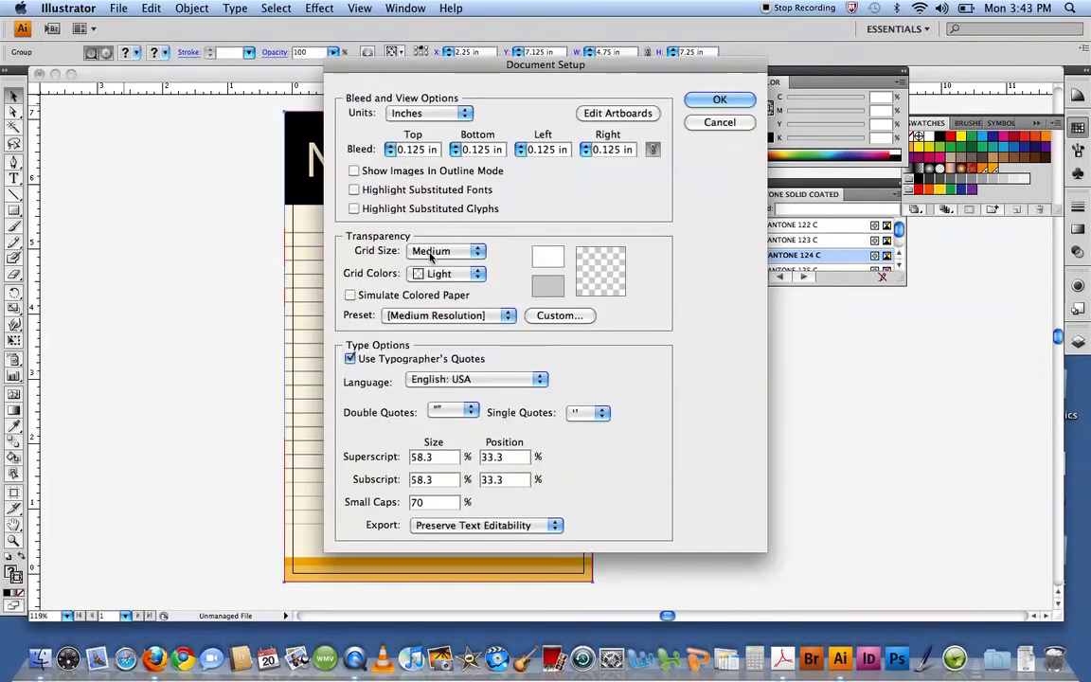
{"action": "left_click", "coordinate": [617, 113]}
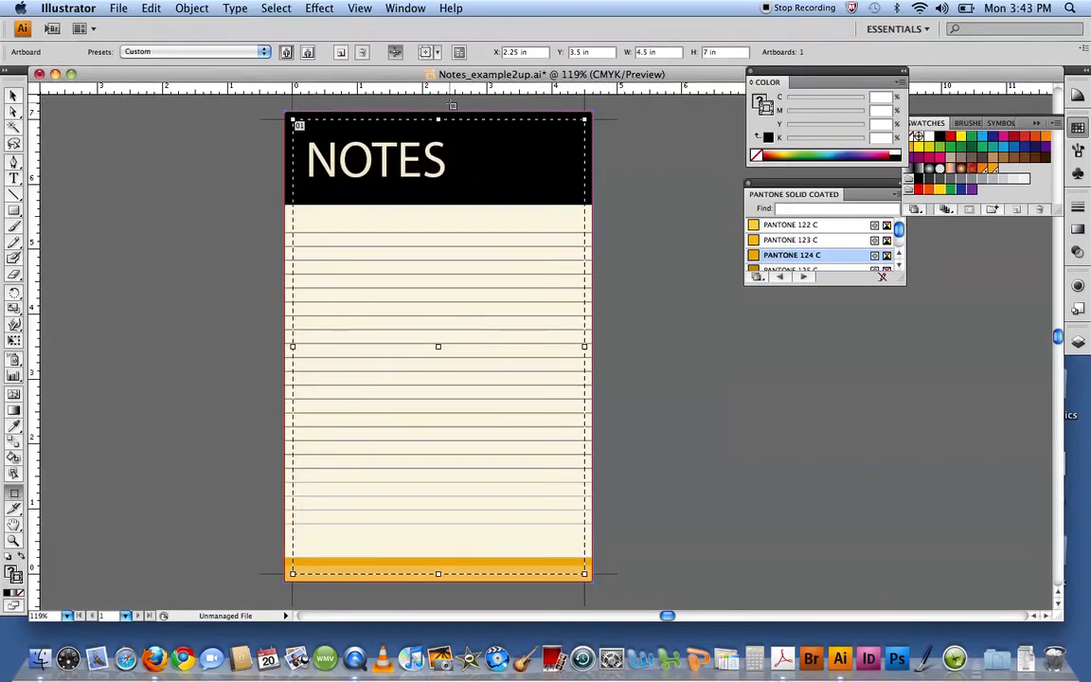
{"action": "left_click", "coordinate": [651, 51]}
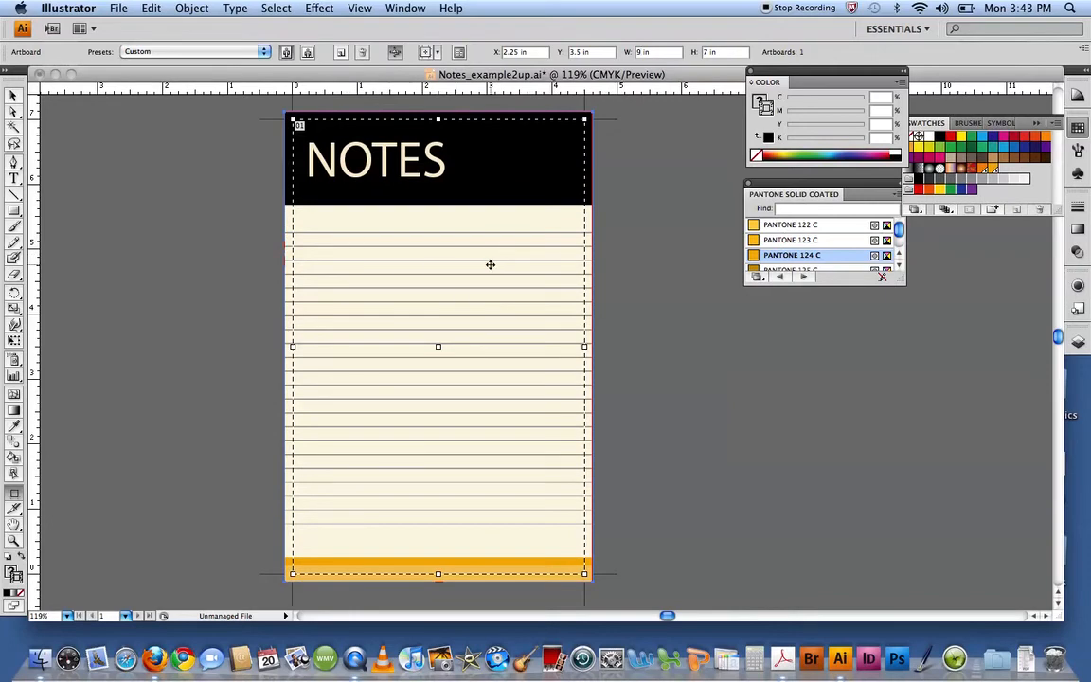
{"action": "type", "text": ".25"}
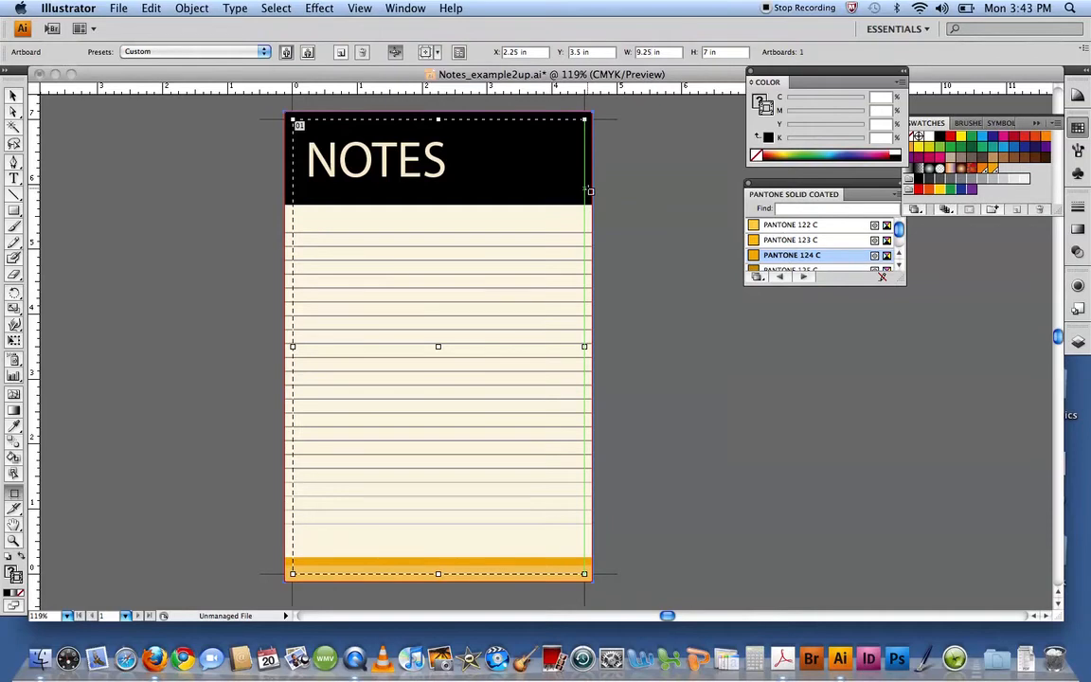
{"action": "key", "text": "Return"}
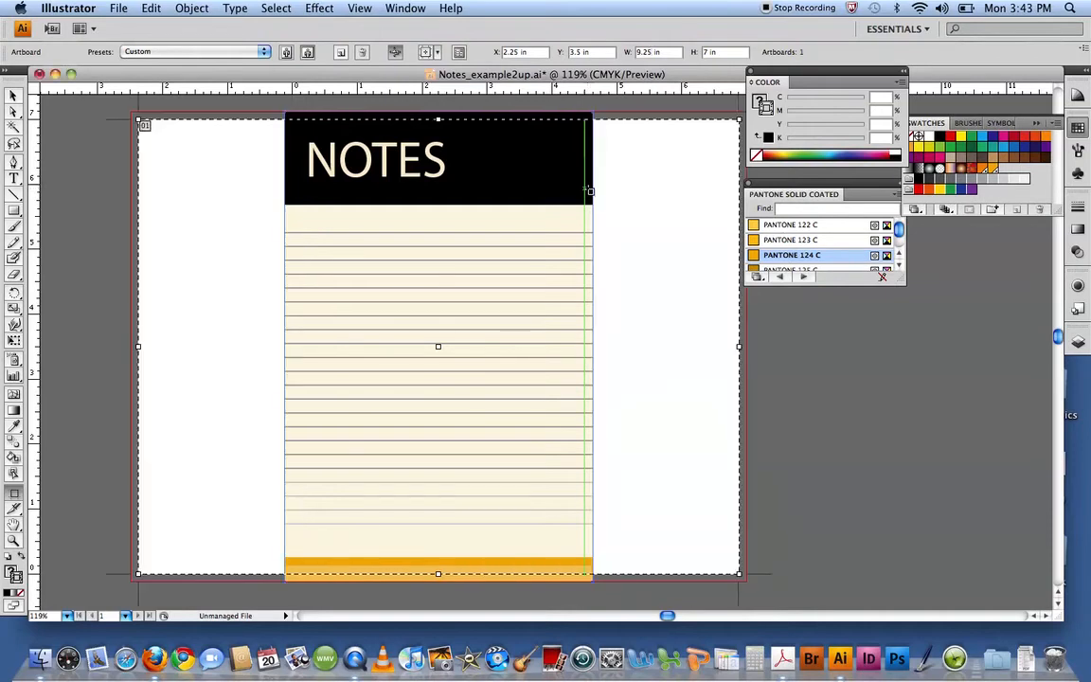
{"action": "left_click", "coordinate": [14, 95]}
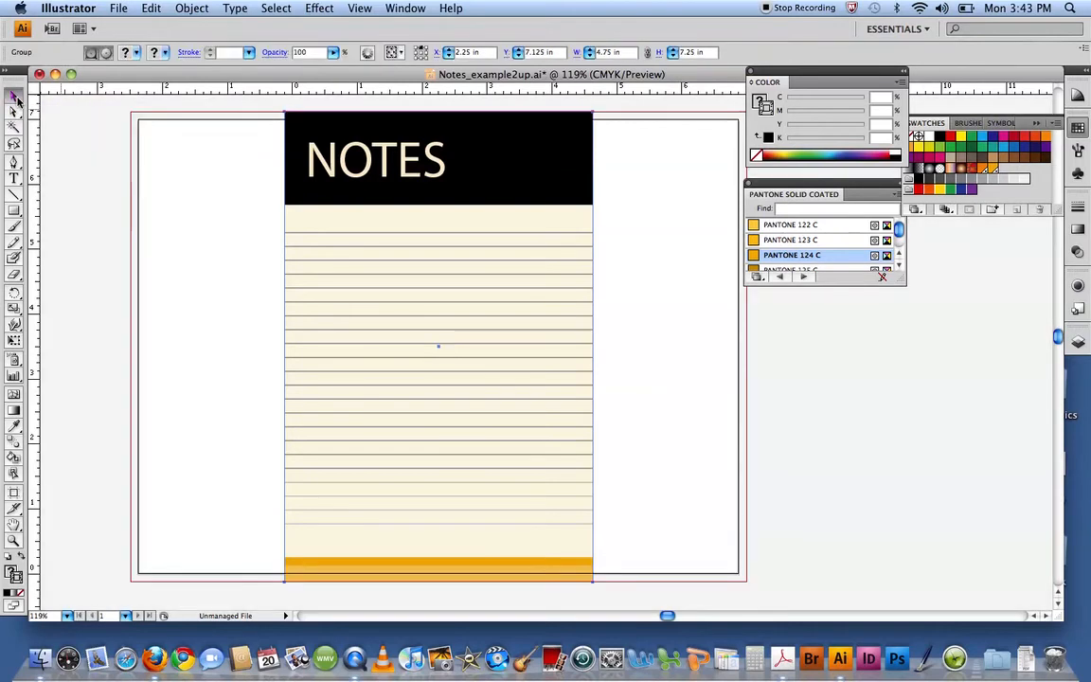
Move the clipped notepad group against the left bleed edge of the widened artboard, aligned with its top and bottom bleed
{"action": "scroll", "coordinate": [161, 116], "scroll_direction": "up", "scroll_amount": 1}
{"action": "scroll", "coordinate": [161, 117], "scroll_direction": "right", "scroll_amount": 1}
{"action": "left_click_drag", "start_coordinate": [234, 115], "coordinate": [399, 407]}
{"action": "scroll", "coordinate": [399, 407], "scroll_direction": "down", "scroll_amount": 3}
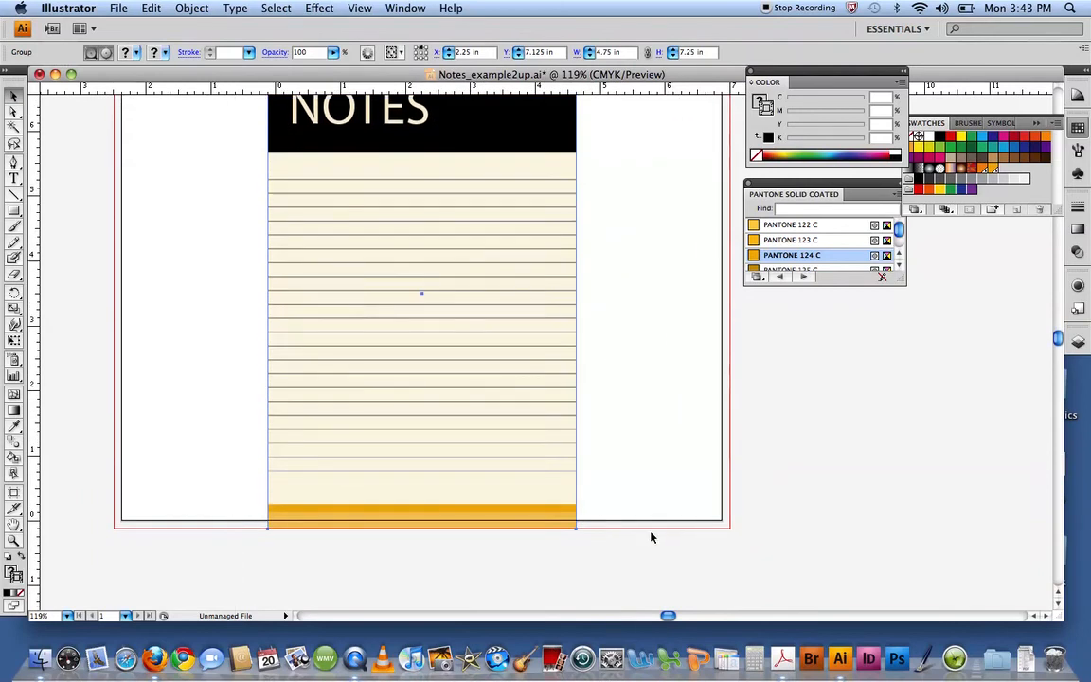
{"action": "scroll", "coordinate": [650, 536], "scroll_direction": "up", "scroll_amount": 1}
{"action": "scroll", "coordinate": [650, 537], "scroll_direction": "up", "scroll_amount": 3}
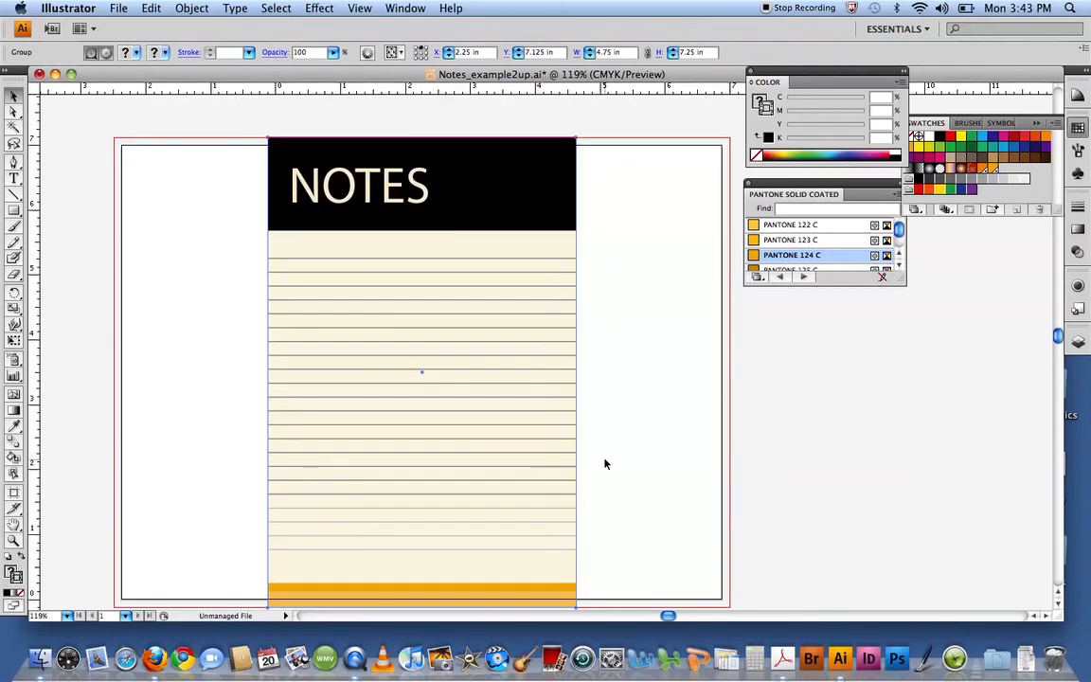
{"action": "left_click_drag", "start_coordinate": [478, 225], "coordinate": [331, 238]}
{"action": "scroll", "coordinate": [363, 236], "scroll_direction": "down", "scroll_amount": 2}
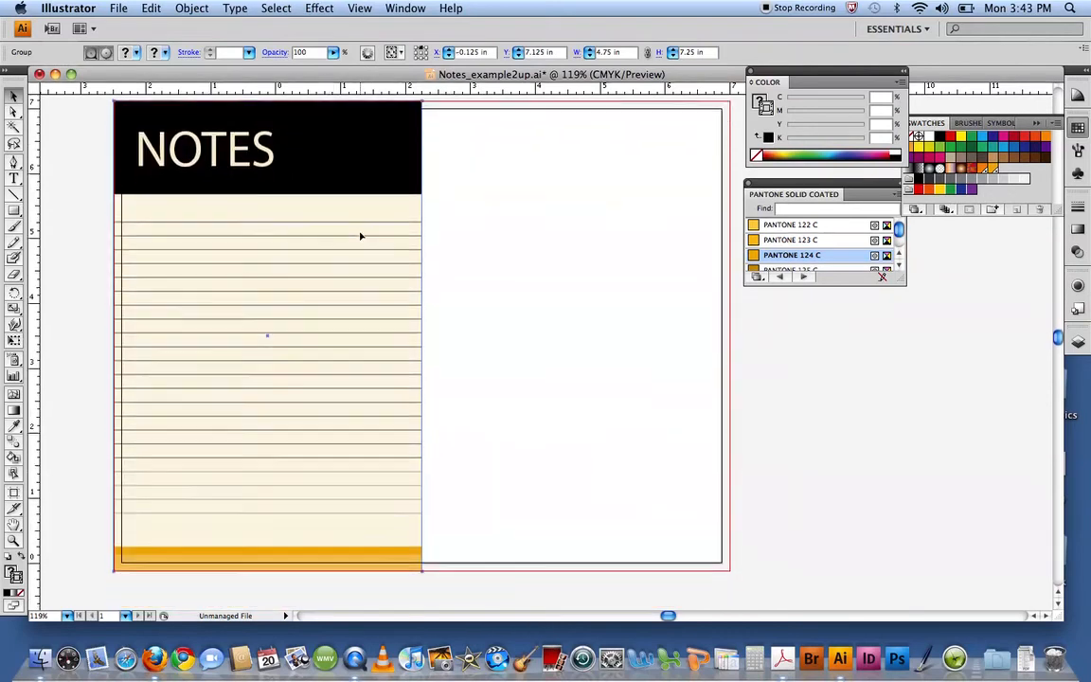
{"action": "left_click_drag", "start_coordinate": [222, 213], "coordinate": [270, 218]}
Make a copy of the notepad group, moved a distance of 4.75 in at an angle of 0°
{"action": "scroll", "coordinate": [261, 233], "scroll_direction": "up", "scroll_amount": 3}
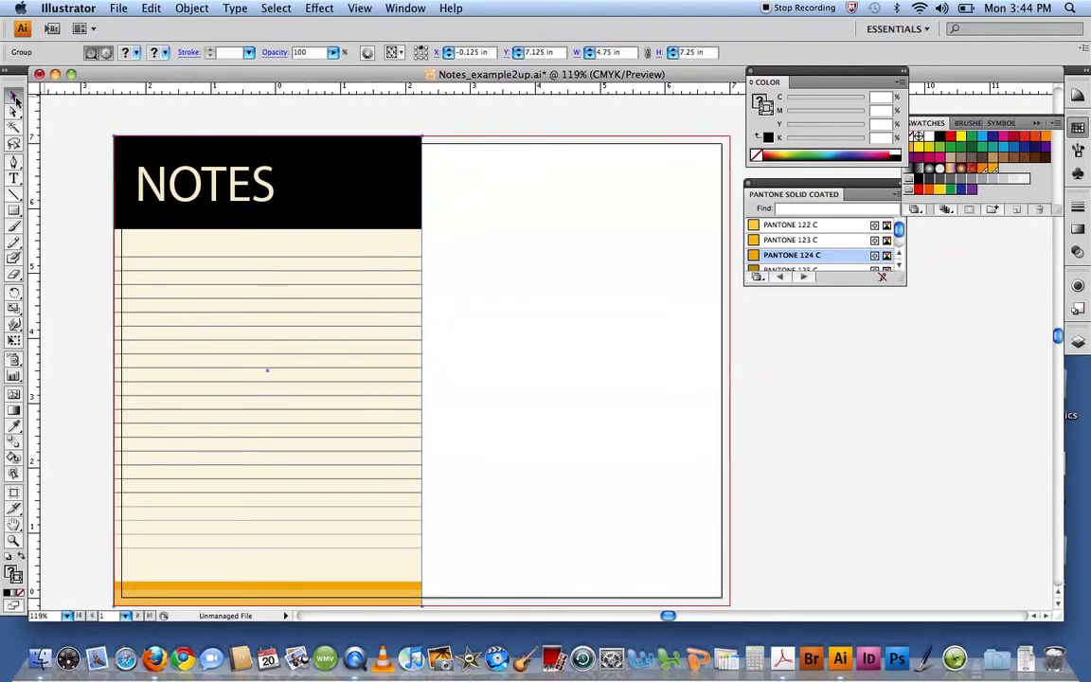
{"action": "left_click", "coordinate": [195, 7]}
{"action": "mouse_move", "coordinate": [287, 29]}
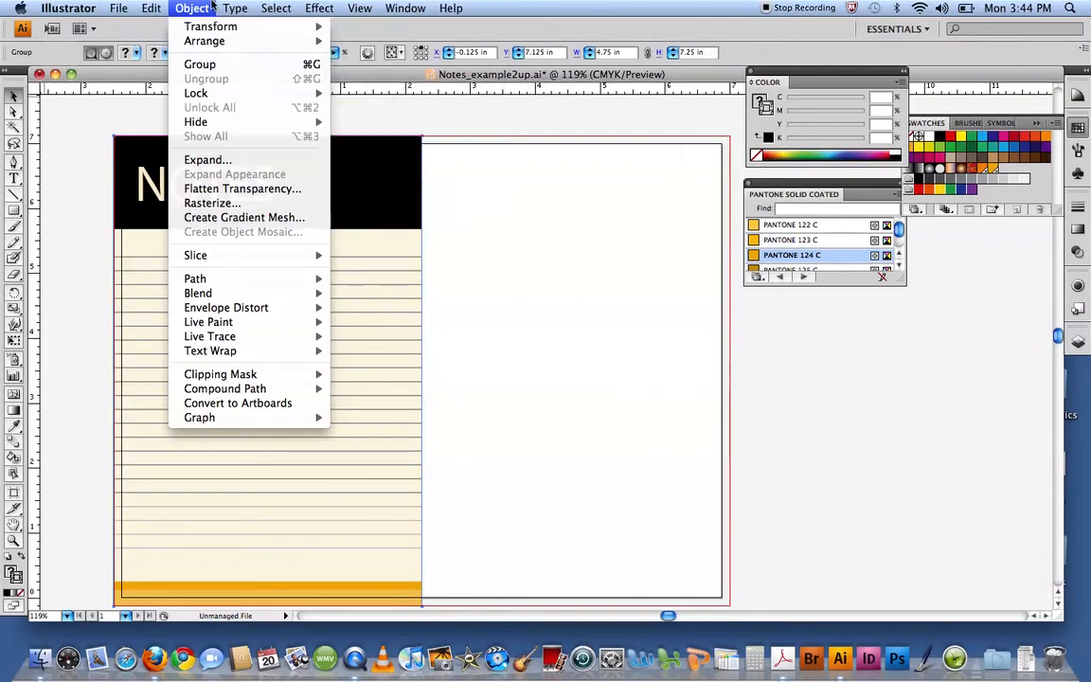
{"action": "left_click", "coordinate": [194, 5]}
{"action": "double_click", "coordinate": [14, 97]}
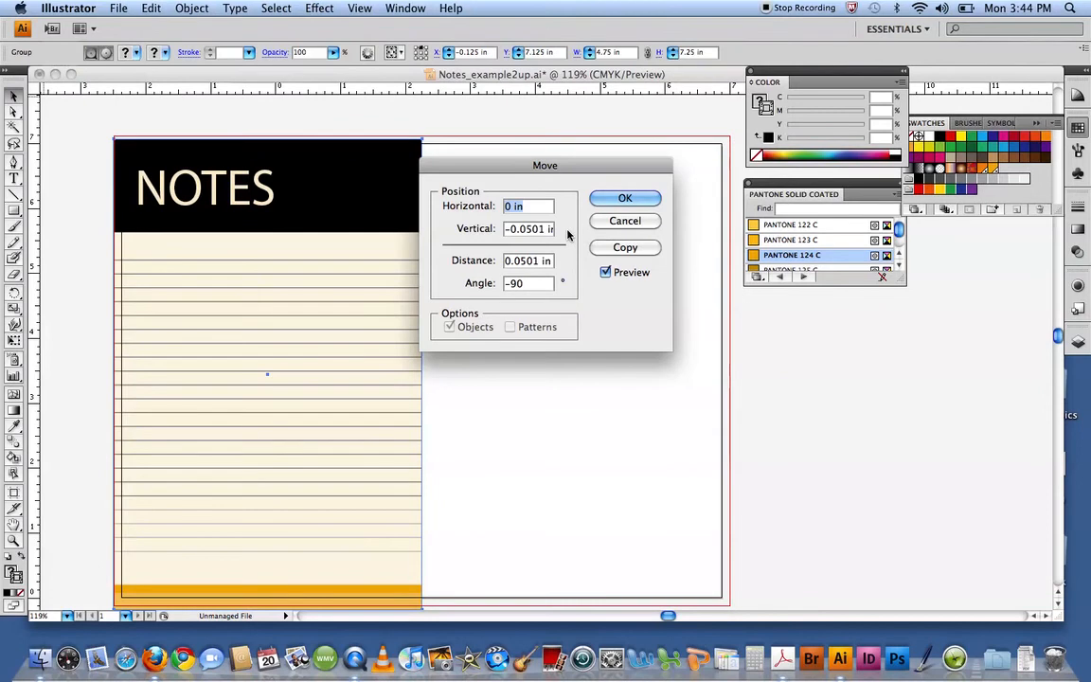
{"action": "key", "text": "Tab"}
{"action": "key", "text": "Tab"}
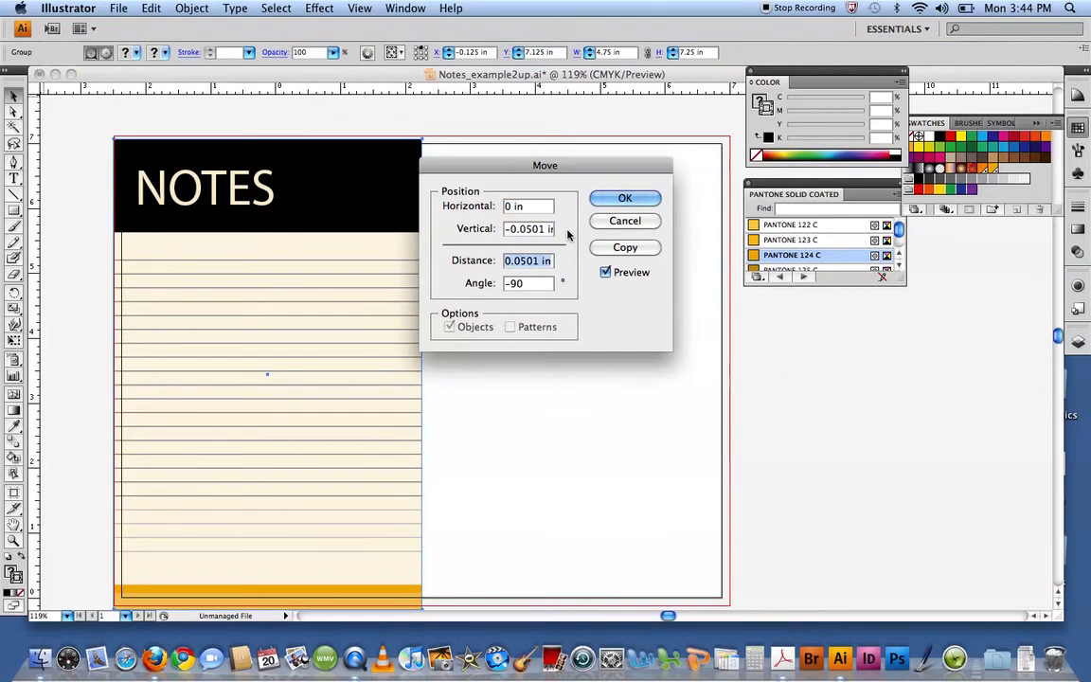
{"action": "type", "text": "4"}
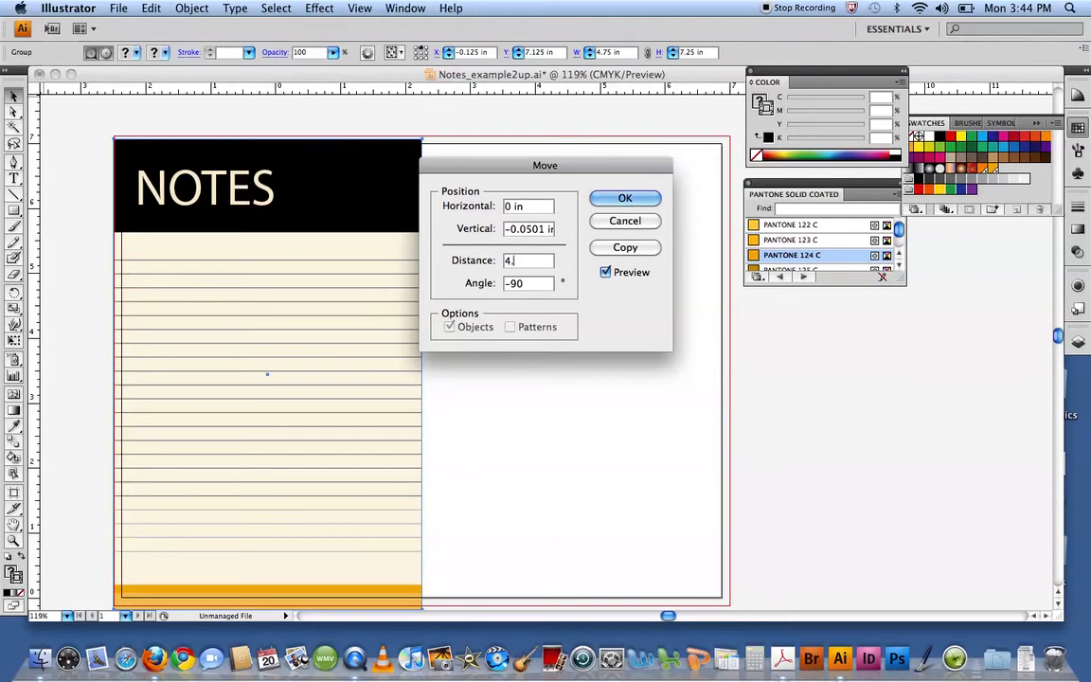
{"action": "type", "text": ".75"}
{"action": "key", "text": "Tab"}
{"action": "type", "text": "0"}
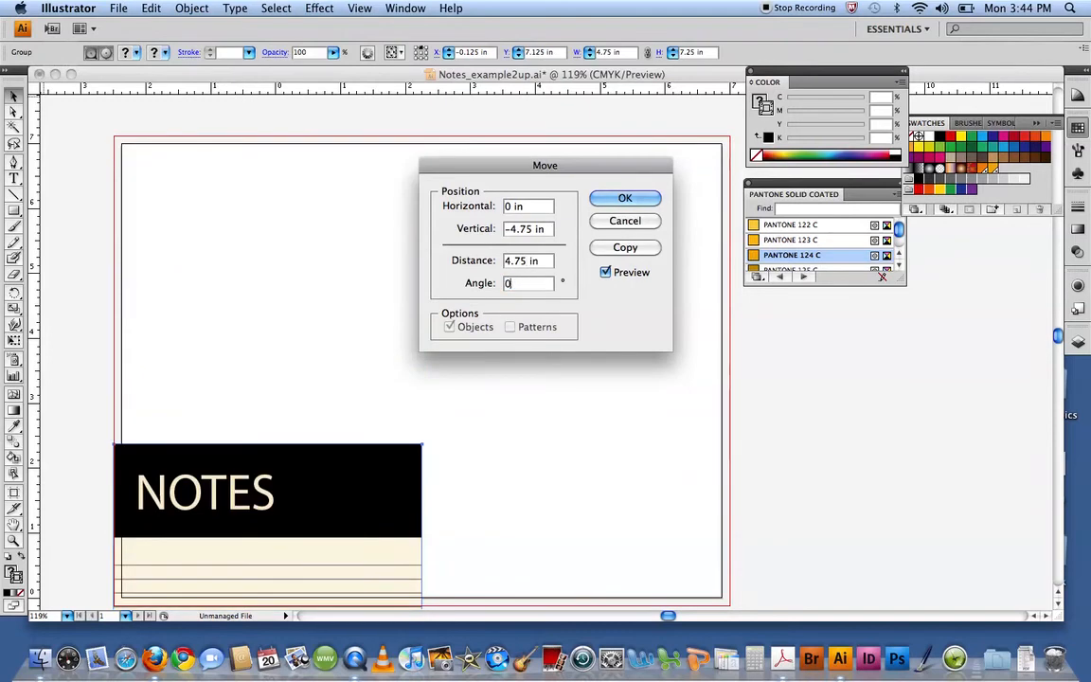
{"action": "key", "text": "Tab"}
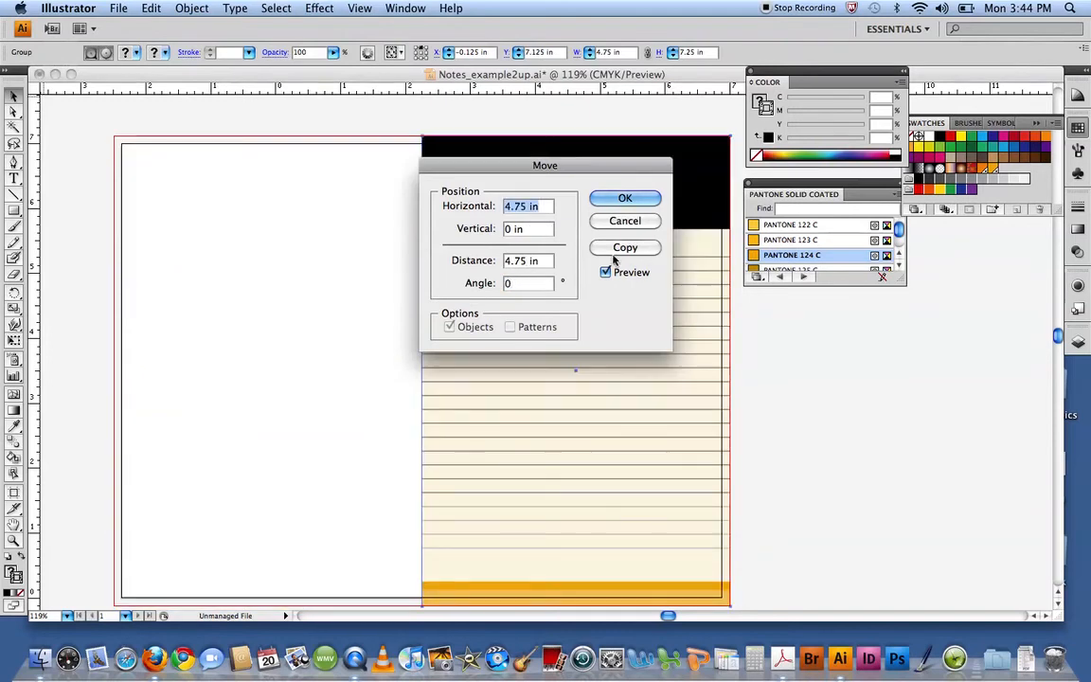
{"action": "left_click", "coordinate": [607, 273]}
{"action": "left_click", "coordinate": [607, 273]}
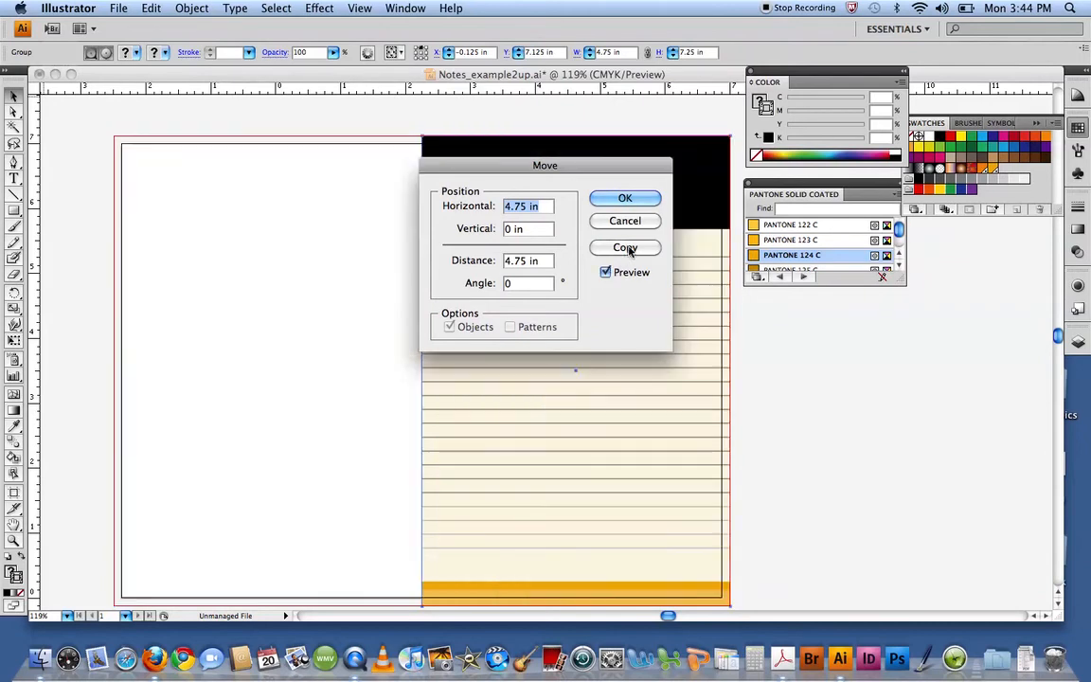
{"action": "left_click", "coordinate": [627, 248]}
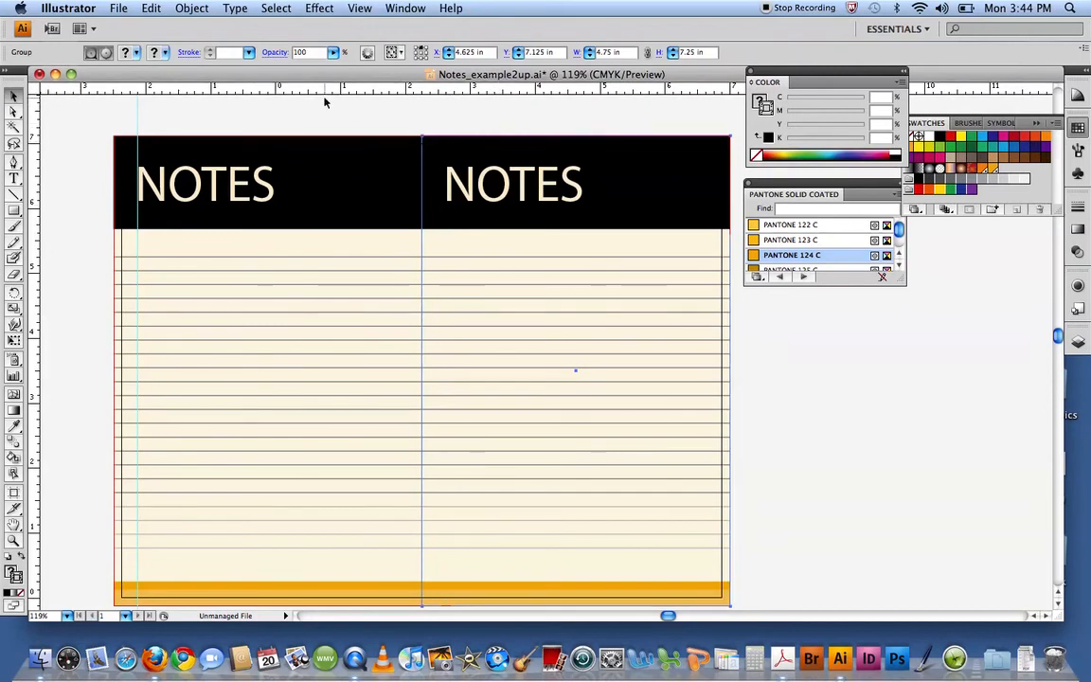
Reset the ruler origin to the artboard's top-left corner and clear all existing guides
{"action": "left_click_drag", "start_coordinate": [33, 88], "coordinate": [121, 143]}
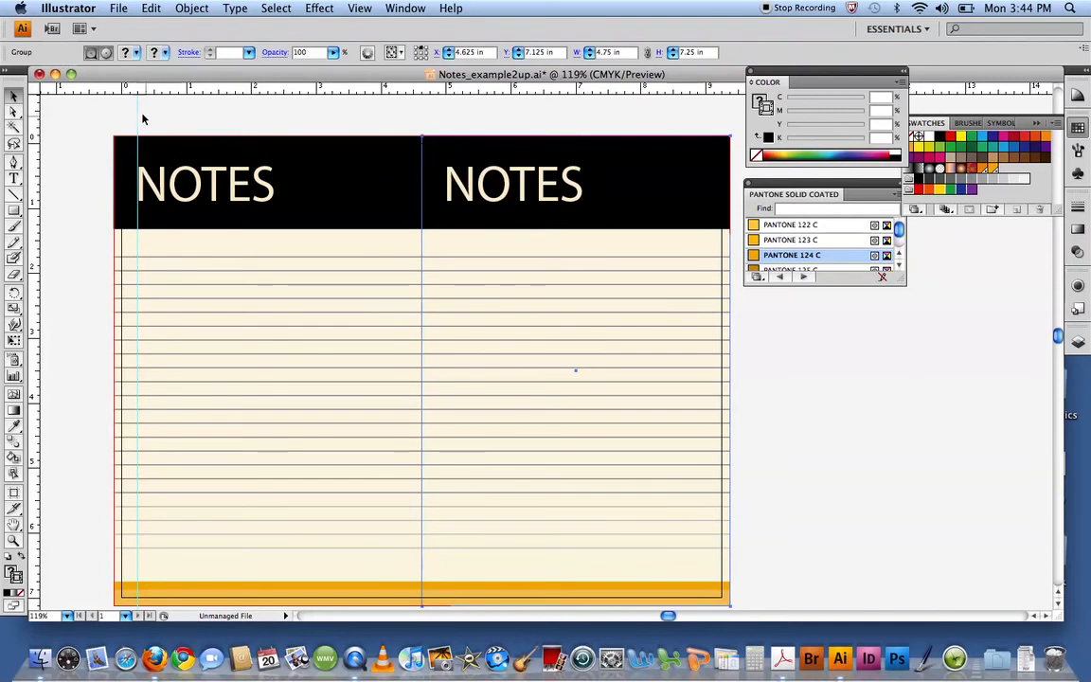
{"action": "mouse_move", "coordinate": [130, 113]}
{"action": "left_mouse_down"}
{"action": "mouse_move", "coordinate": [171, 122]}
{"action": "mouse_move", "coordinate": [146, 116]}
{"action": "left_mouse_up"}
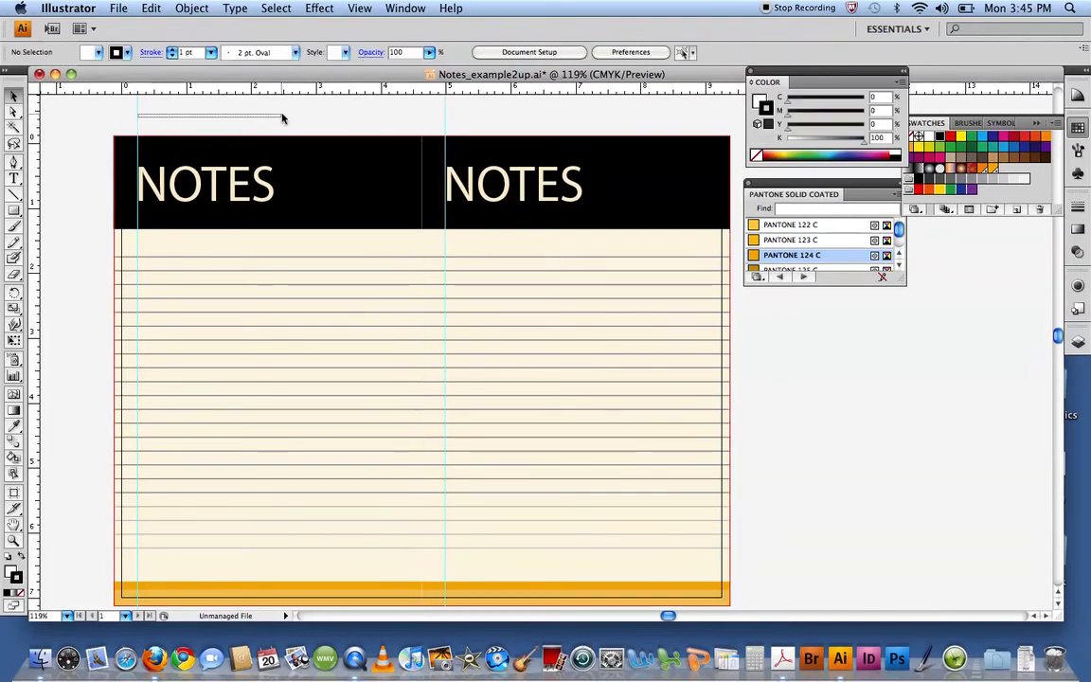
{"action": "left_click", "coordinate": [320, 7]}
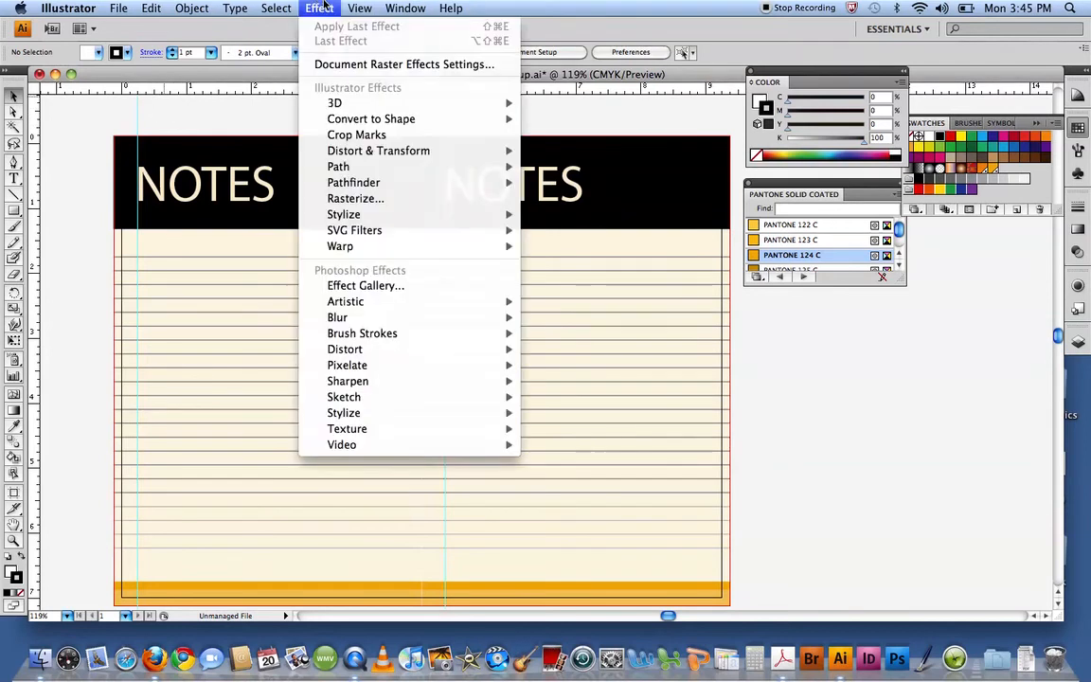
{"action": "mouse_move", "coordinate": [359, 7]}
{"action": "mouse_move", "coordinate": [418, 441]}
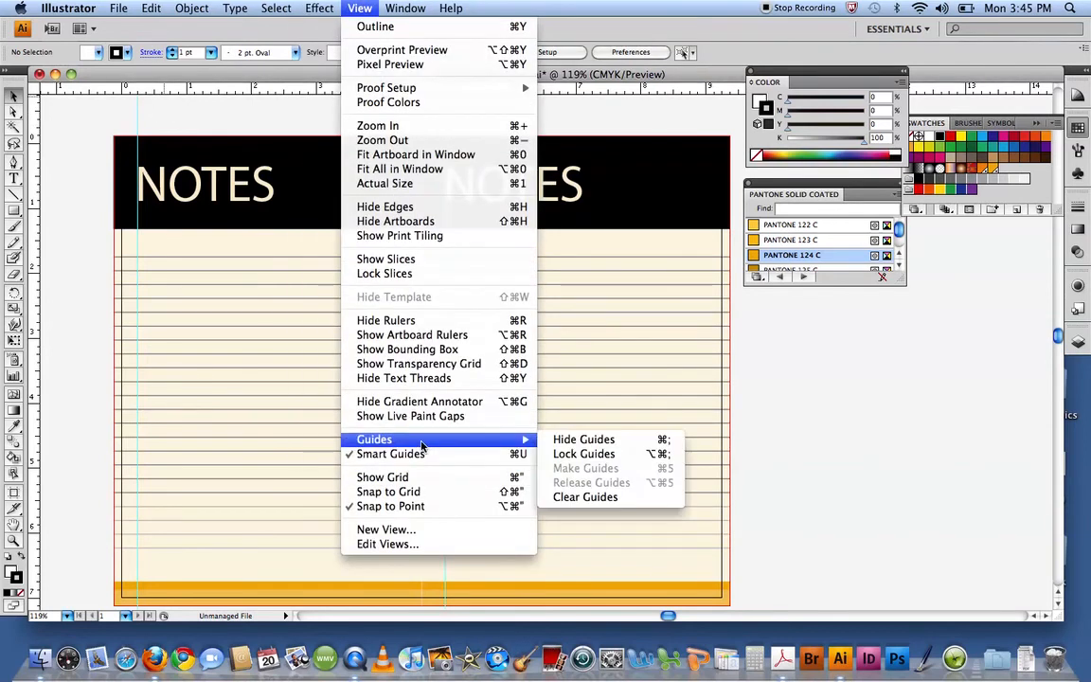
{"action": "left_click", "coordinate": [587, 497]}
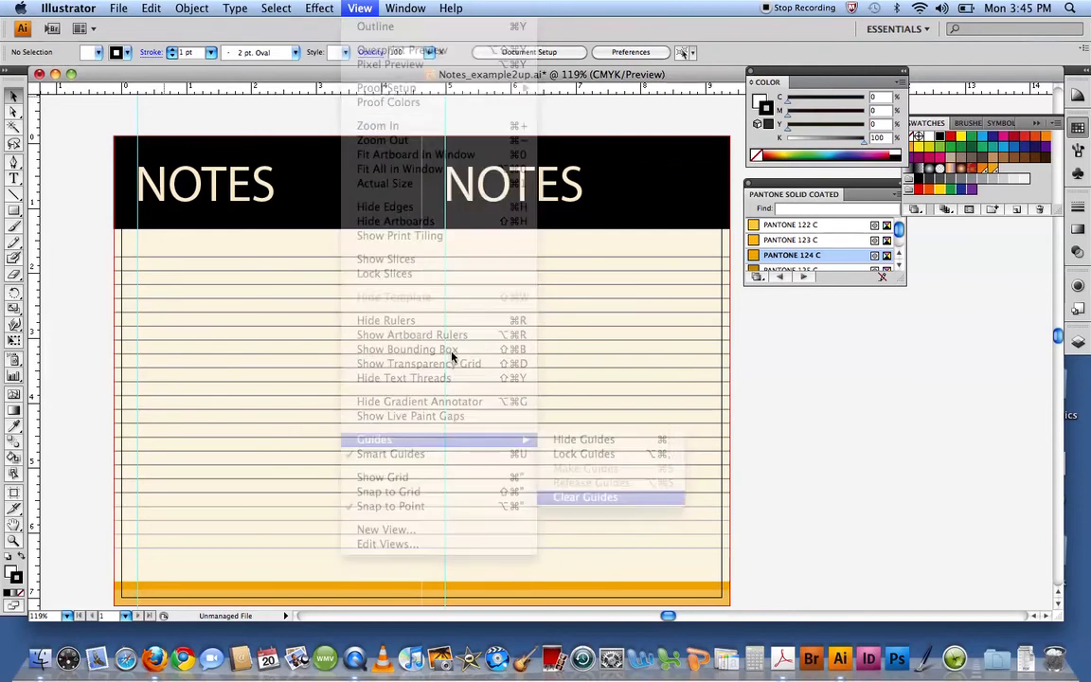
Place a vertical guide at about 4.49 in on the horizontal ruler, at the left notepad's right trim edge
{"action": "left_click_drag", "start_coordinate": [78, 104], "coordinate": [416, 126]}
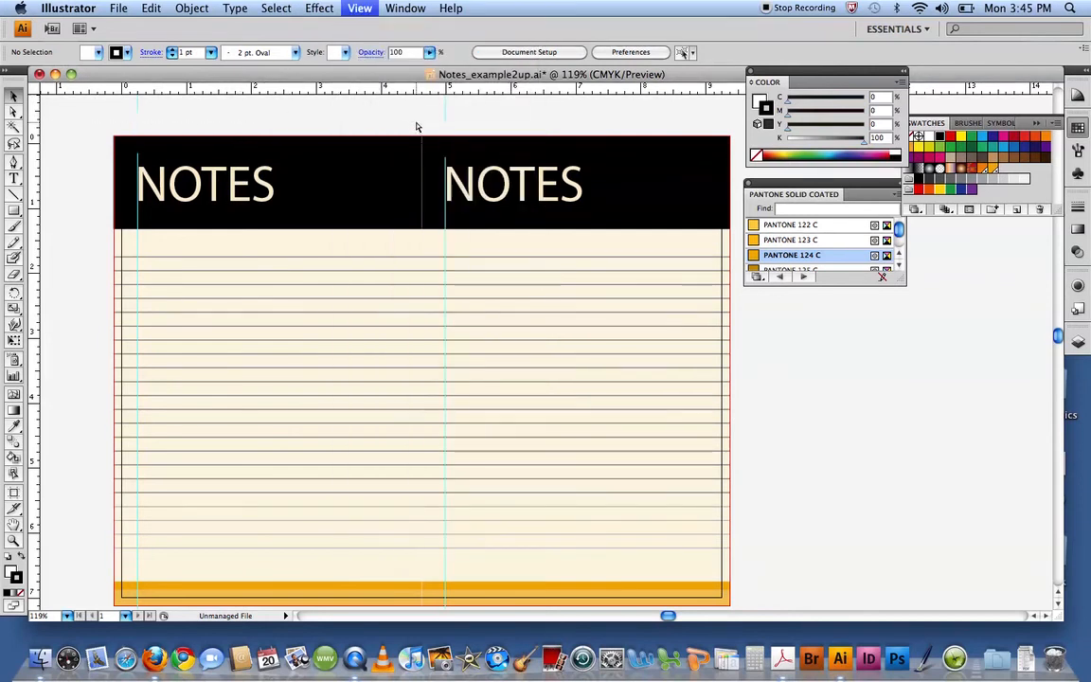
{"action": "key", "text": "super+equal"}
{"action": "key", "text": "super+minus"}
{"action": "key", "text": "super+minus"}
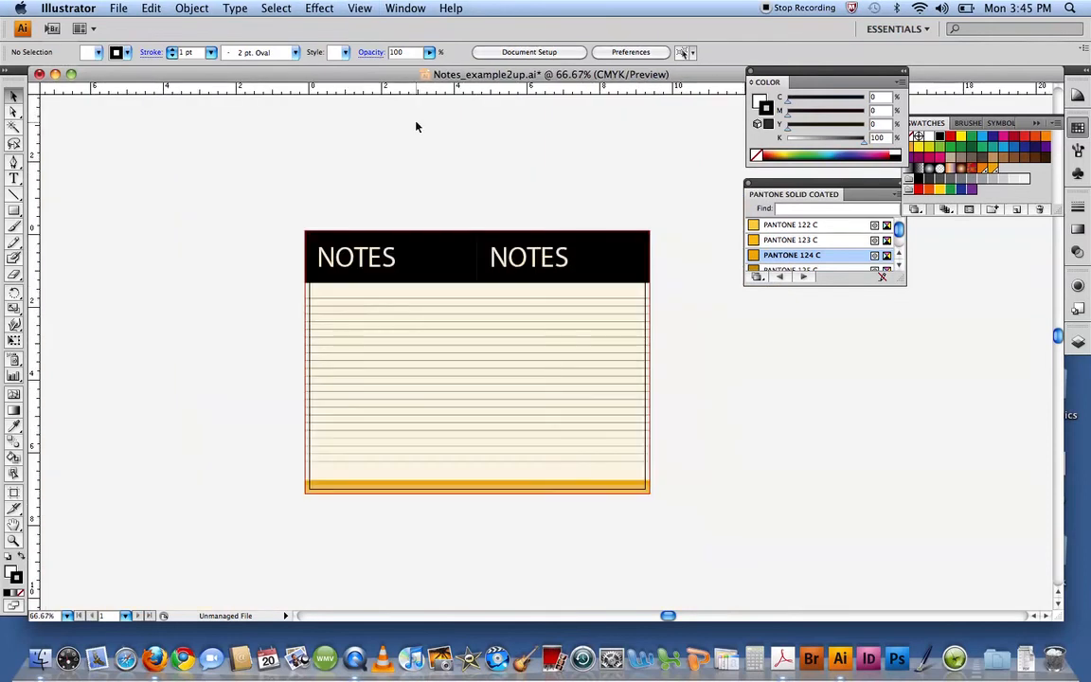
{"action": "scroll", "coordinate": [416, 126], "scroll_direction": "up", "scroll_amount": 3}
{"action": "scroll", "coordinate": [416, 125], "scroll_direction": "right", "scroll_amount": 3}
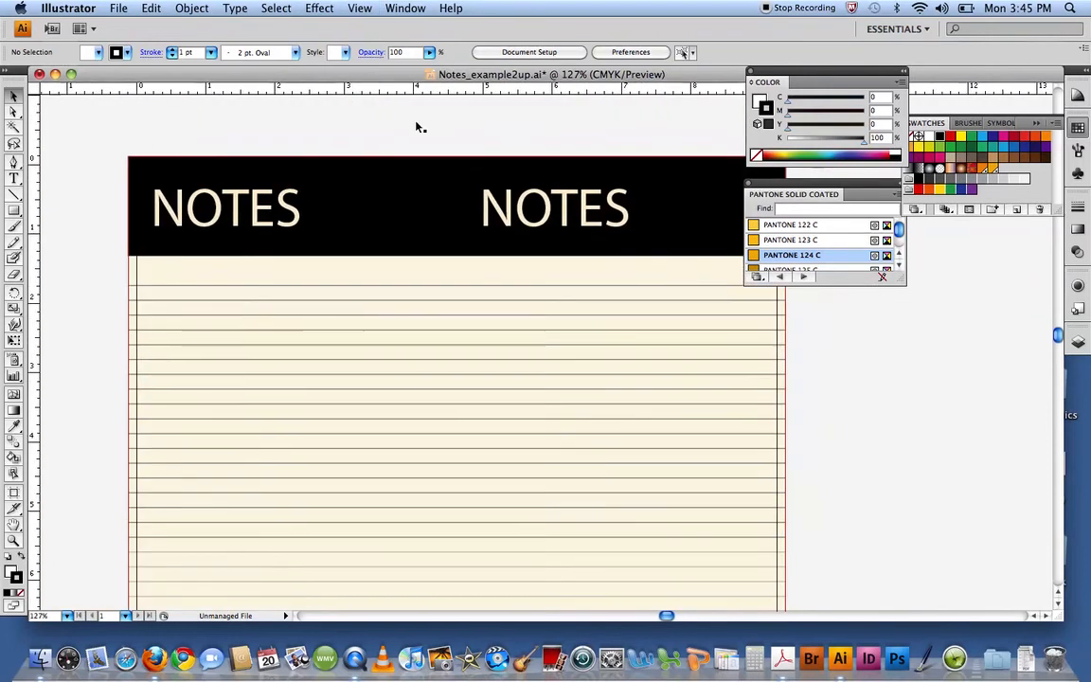
{"action": "left_click_drag", "start_coordinate": [29, 119], "coordinate": [449, 120]}
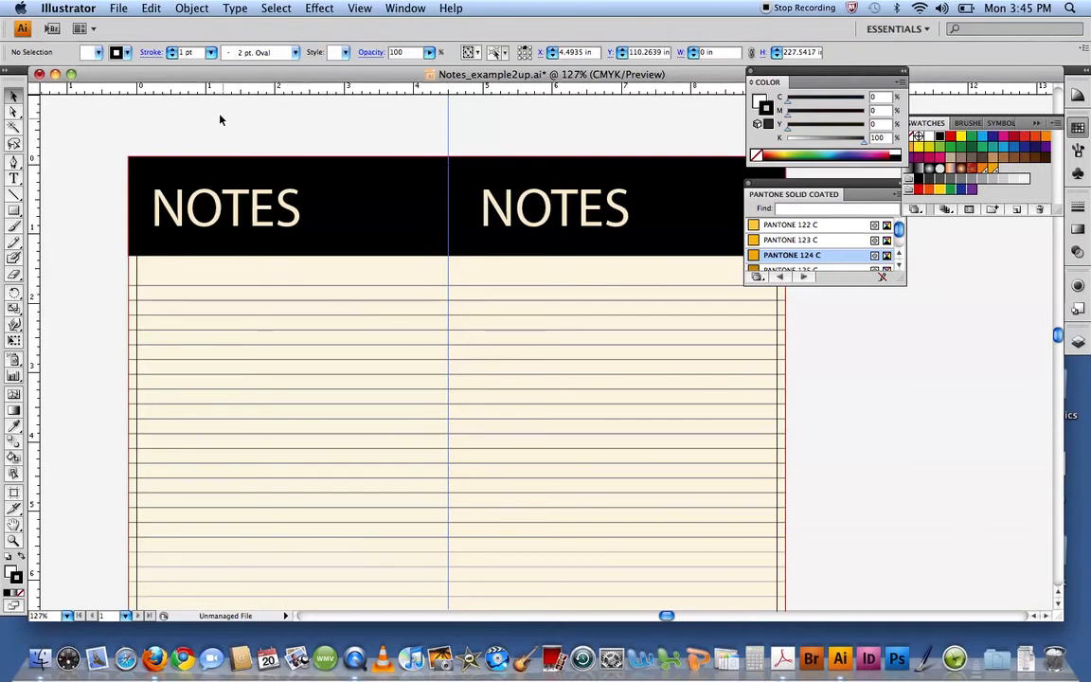
Increase the document's bleed to 0.375 in on all four sides in the document setup
{"action": "left_click", "coordinate": [119, 8]}
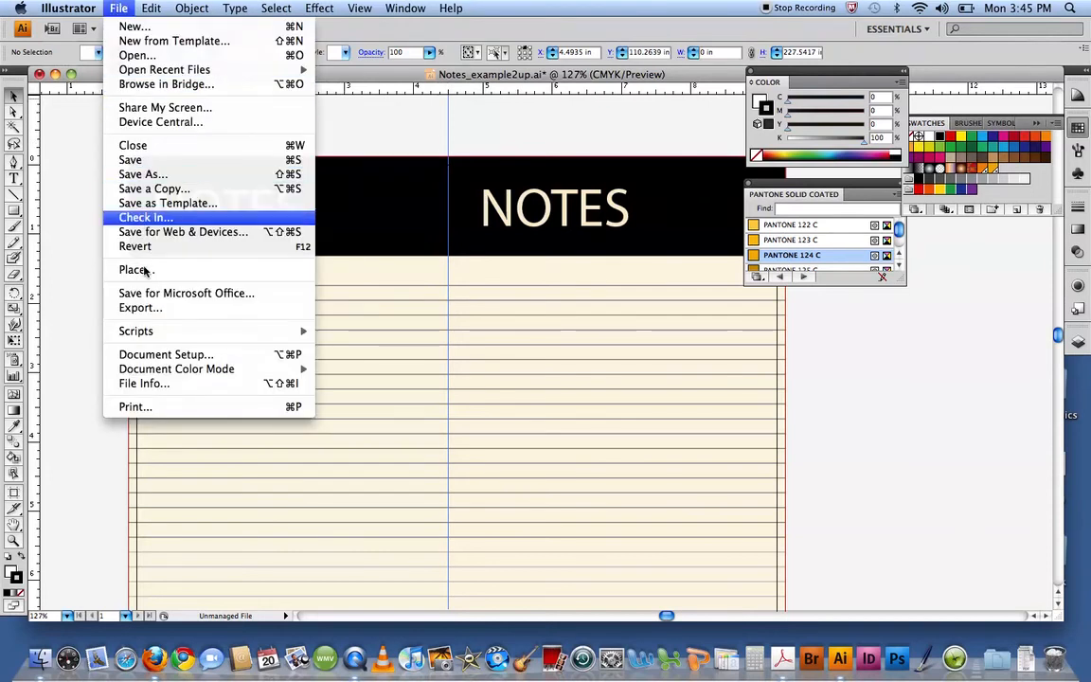
{"action": "left_click", "coordinate": [166, 354]}
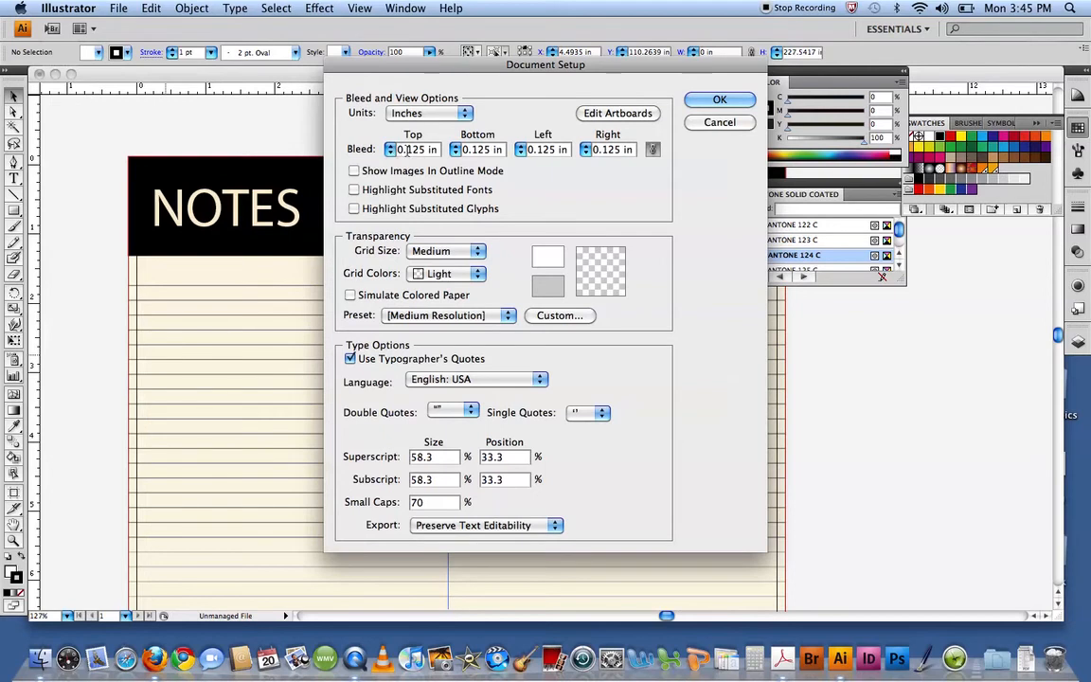
{"action": "left_click", "coordinate": [392, 150]}
{"action": "left_click", "coordinate": [392, 150]}
{"action": "left_click", "coordinate": [716, 102]}
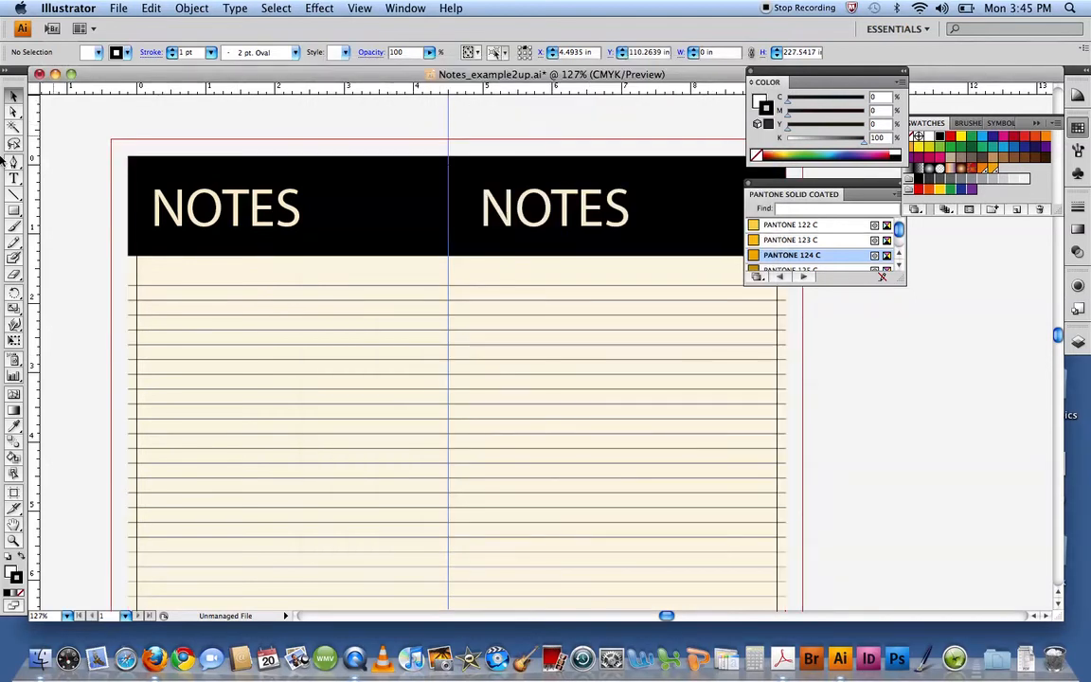
Draw a vertical crop mark on the guide starting at the top bleed edge, with a 0.5 pt stroke and 0.125 in height
{"action": "left_click_drag", "start_coordinate": [111, 140], "coordinate": [474, 255]}
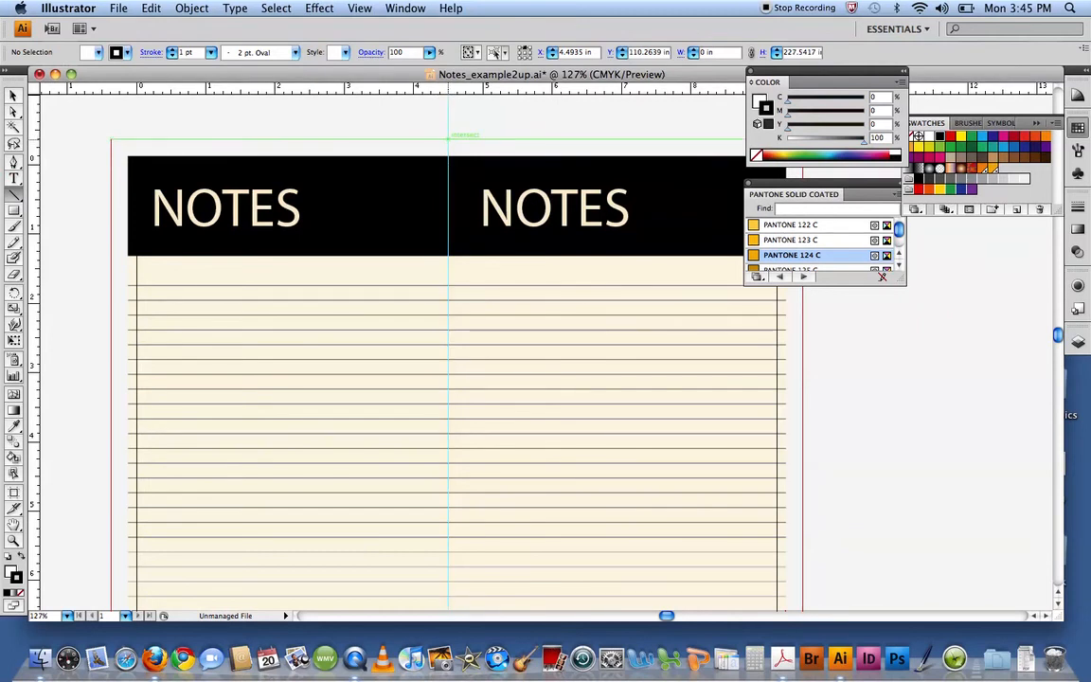
{"action": "left_click_drag", "start_coordinate": [449, 140], "coordinate": [449, 157]}
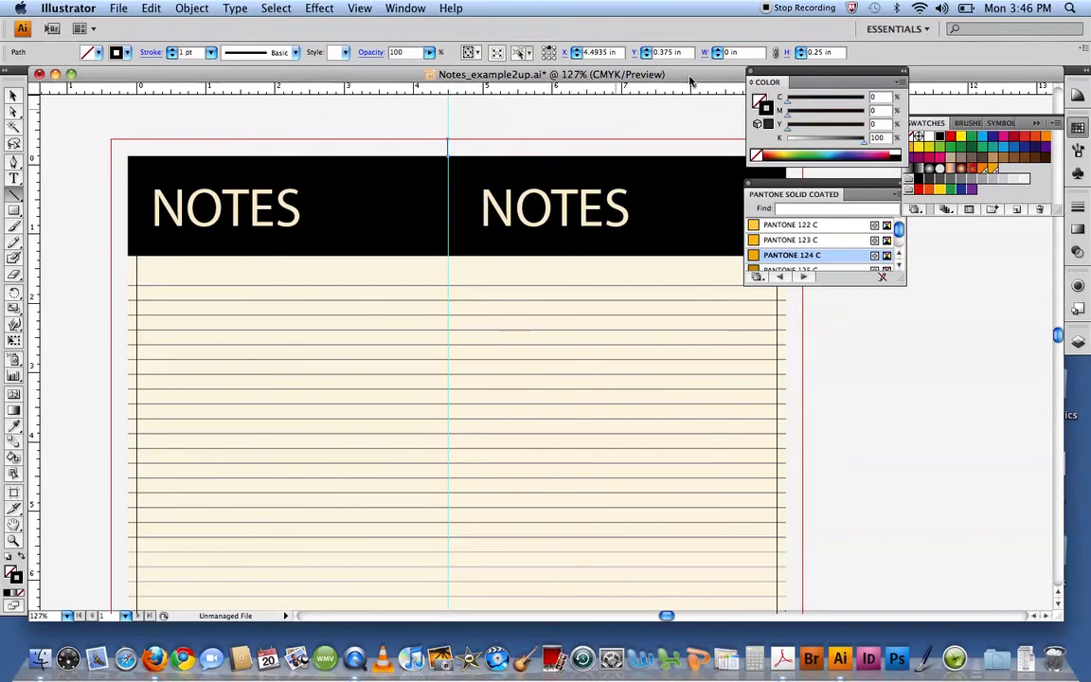
{"action": "left_click", "coordinate": [209, 53]}
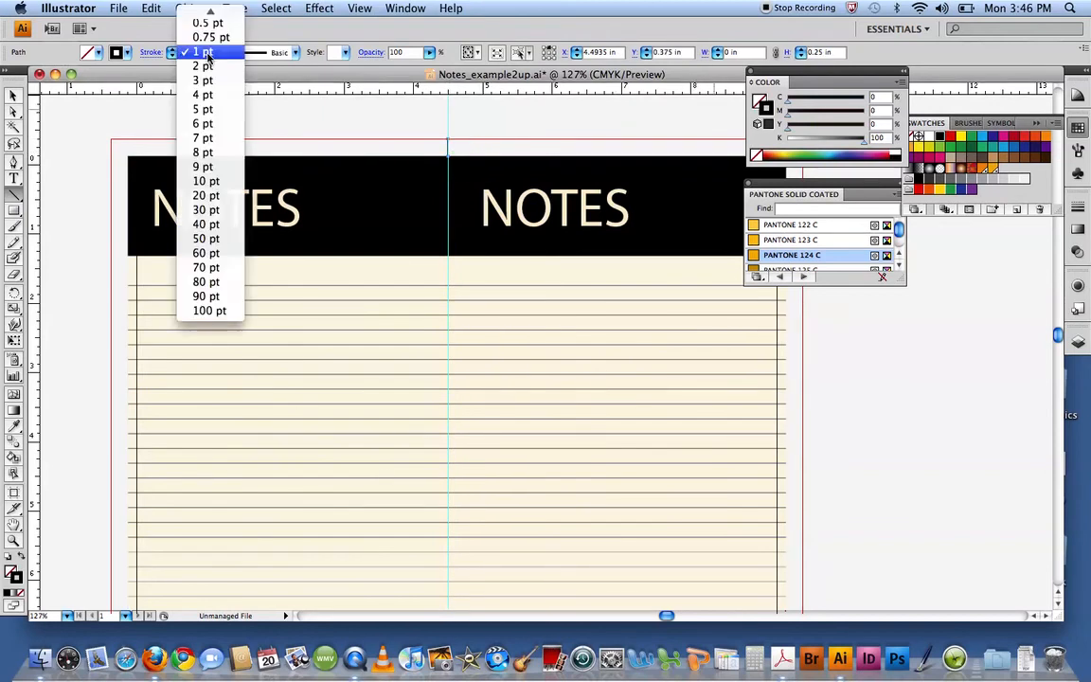
{"action": "left_click", "coordinate": [208, 23]}
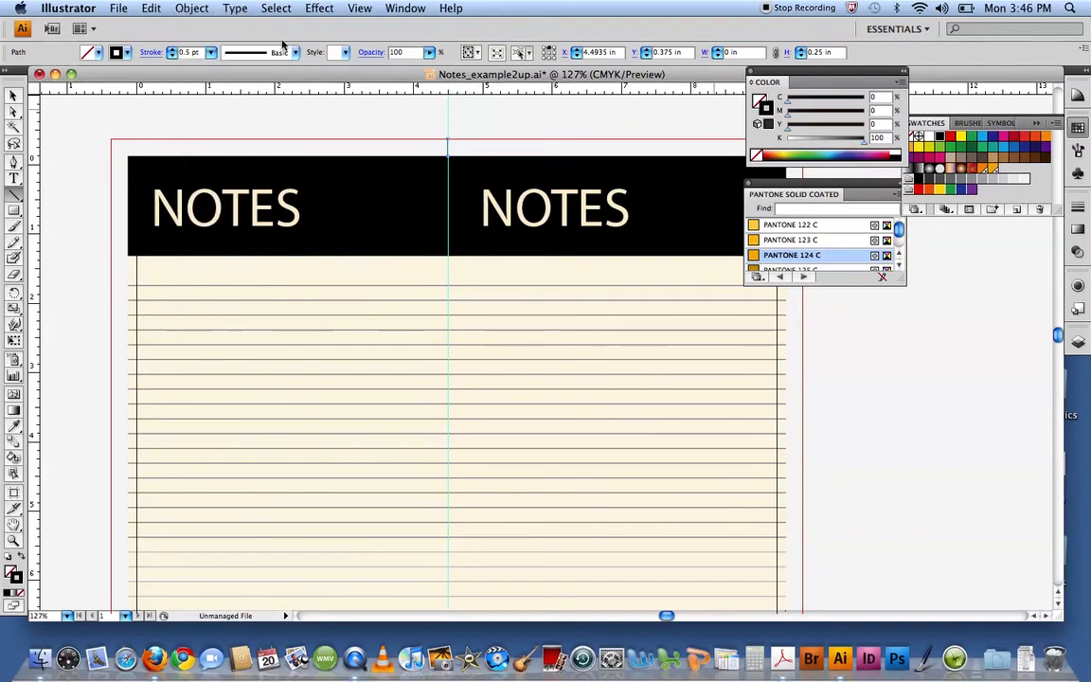
{"action": "left_click", "coordinate": [548, 54]}
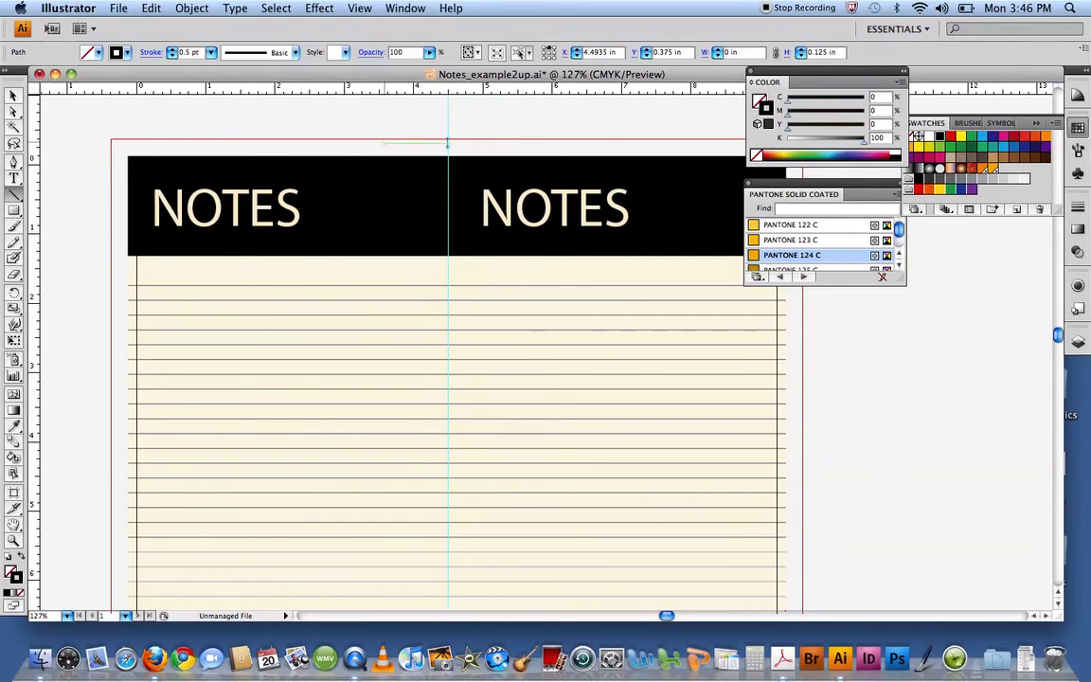
{"action": "left_click", "coordinate": [15, 94]}
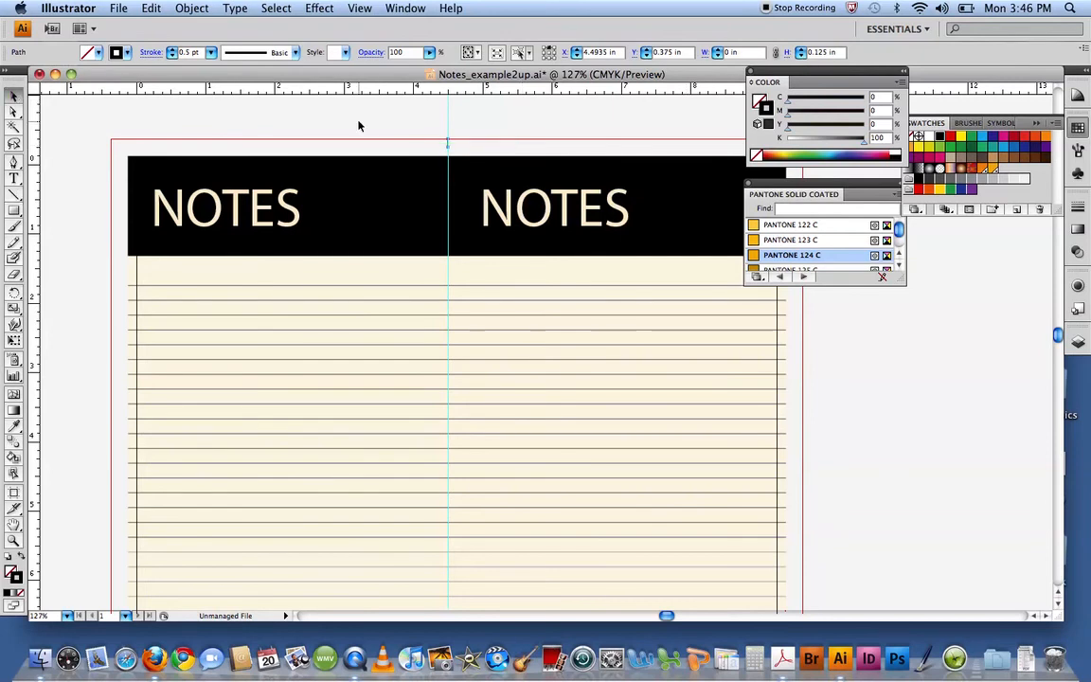
Clear the vertical guide from the document
{"action": "left_click_drag", "start_coordinate": [459, 152], "coordinate": [458, 149]}
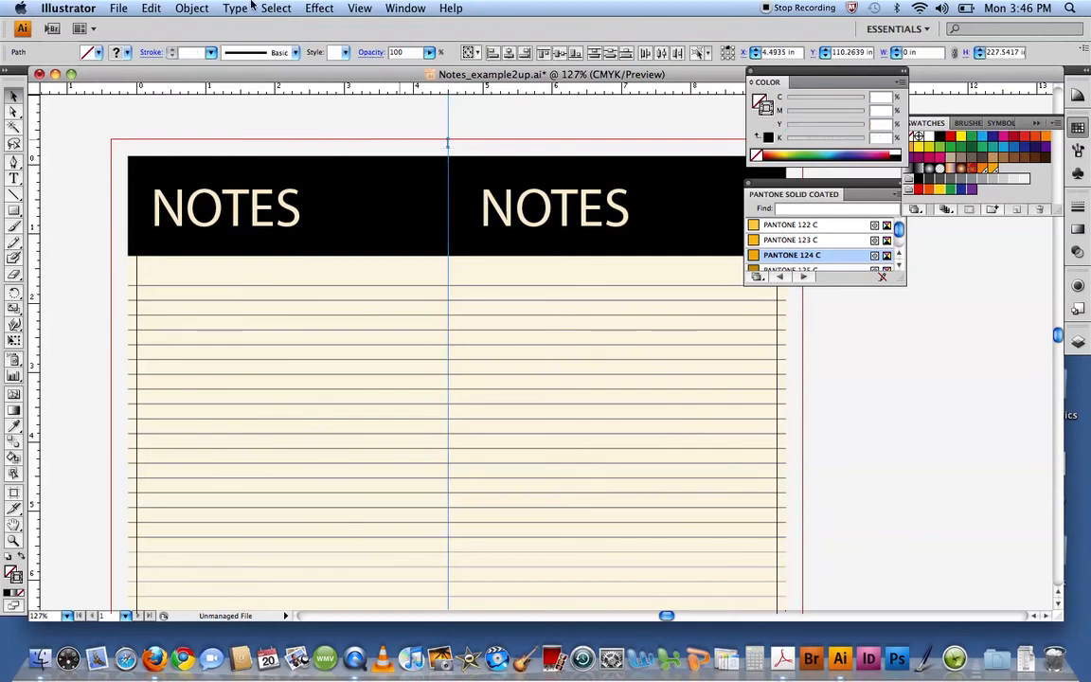
{"action": "left_click", "coordinate": [359, 8]}
{"action": "mouse_move", "coordinate": [398, 439]}
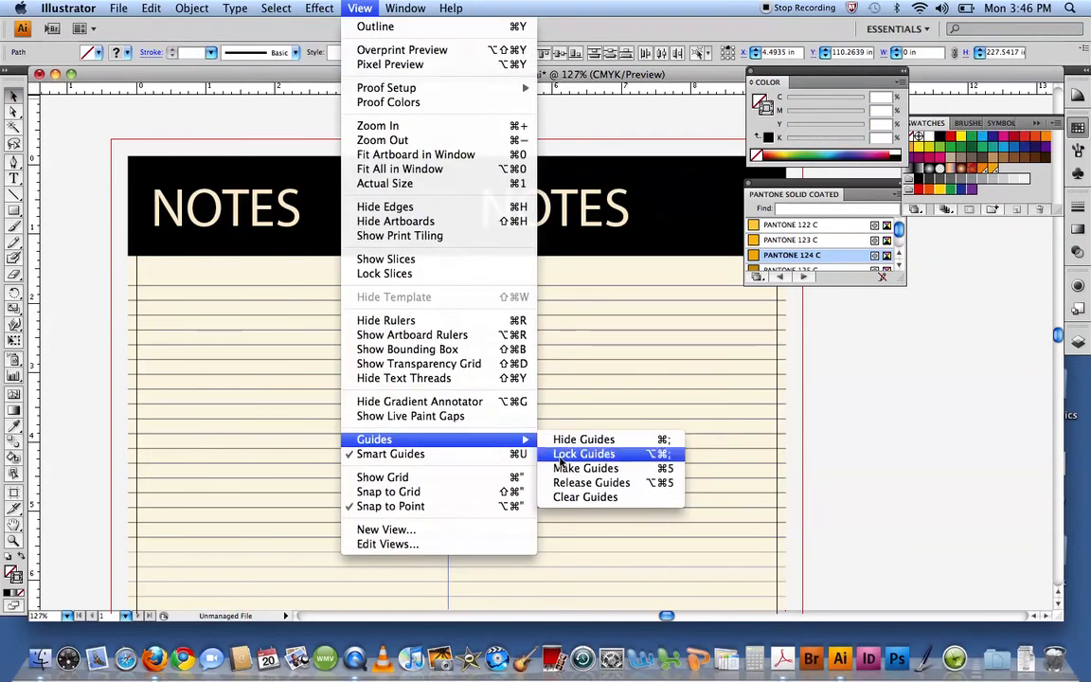
{"action": "left_click", "coordinate": [560, 497]}
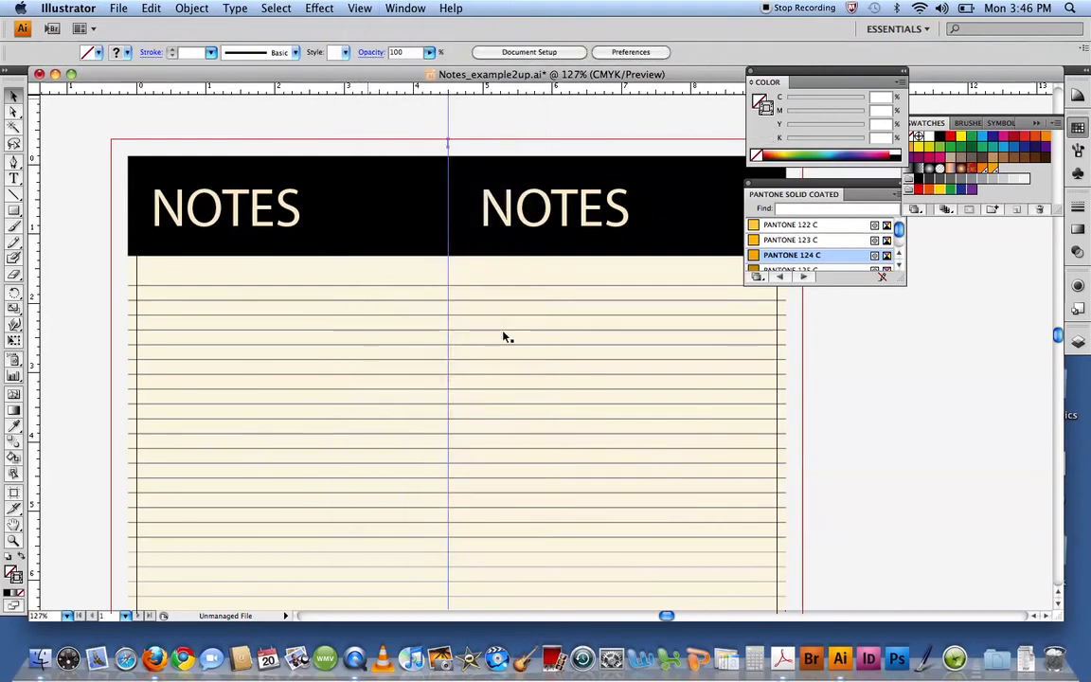
Make a copy of the crop mark, moved a distance of 0.25 in at an angle of 0°
{"action": "left_click_drag", "start_coordinate": [437, 135], "coordinate": [461, 150]}
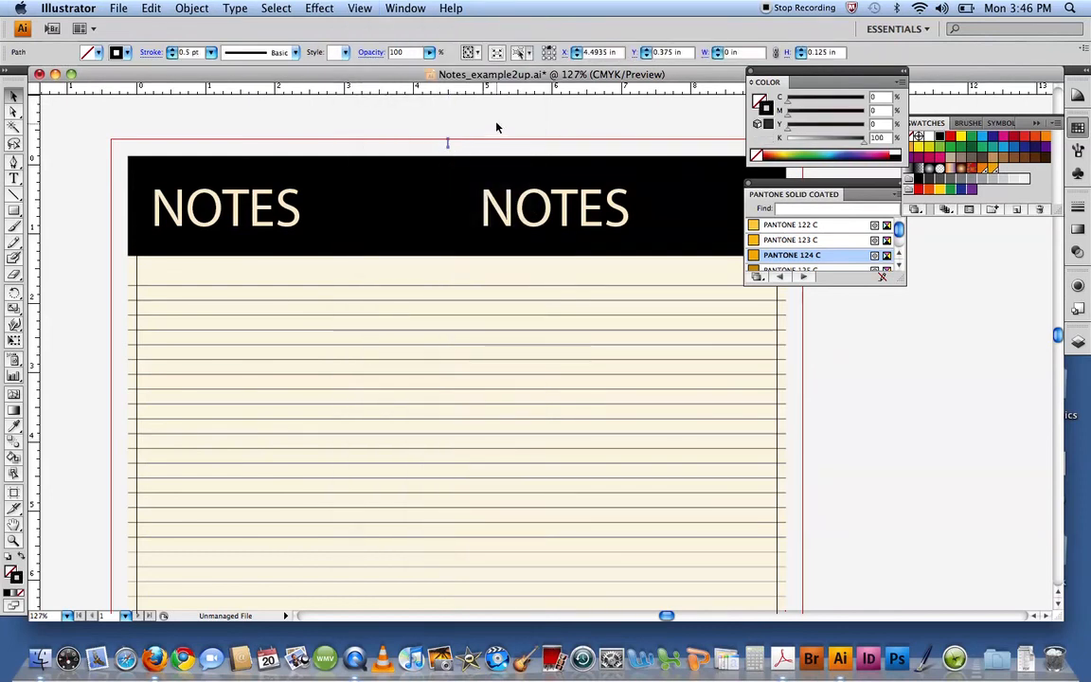
{"action": "left_click", "coordinate": [182, 8]}
{"action": "mouse_move", "coordinate": [195, 41]}
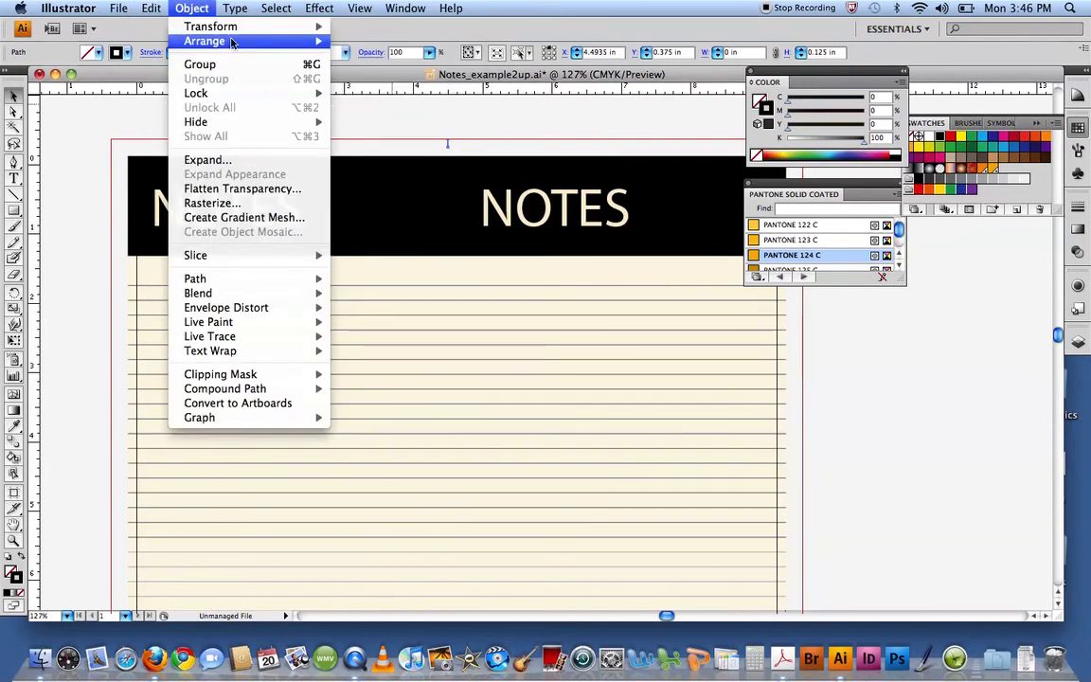
{"action": "mouse_move", "coordinate": [243, 29]}
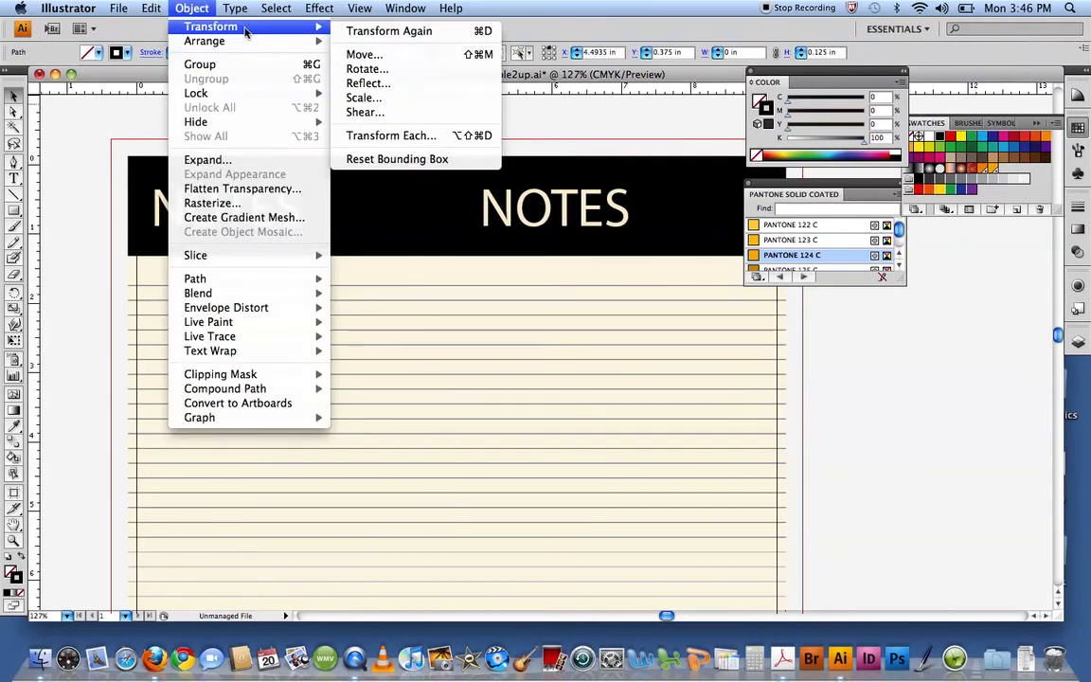
{"action": "left_click", "coordinate": [379, 54]}
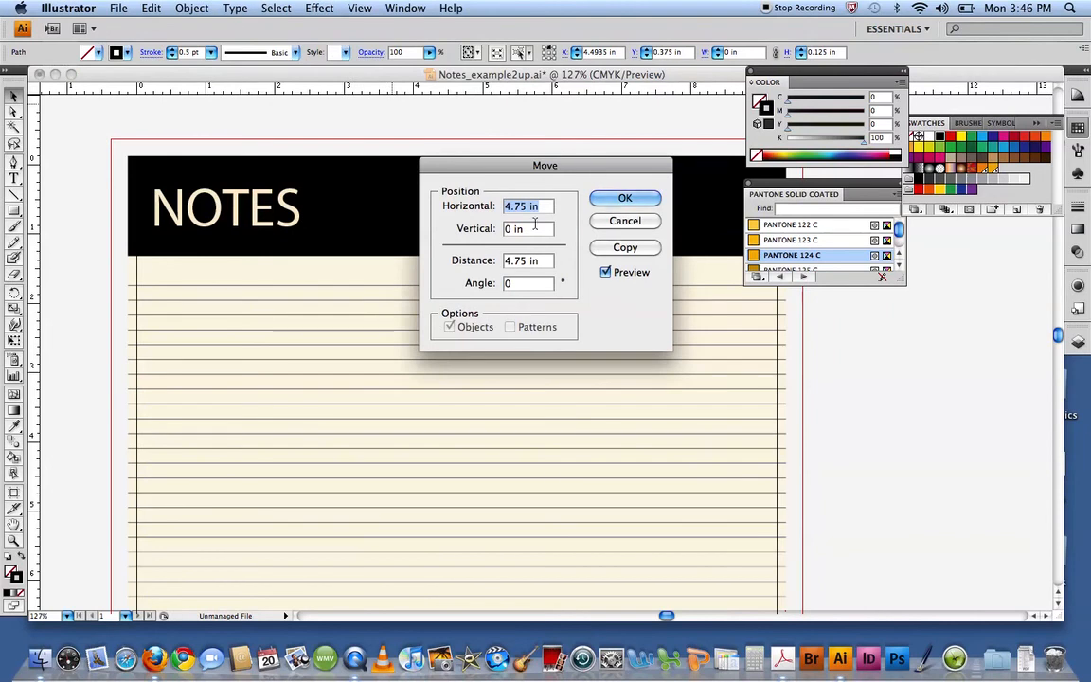
{"action": "left_click_drag", "start_coordinate": [530, 260], "coordinate": [504, 261]}
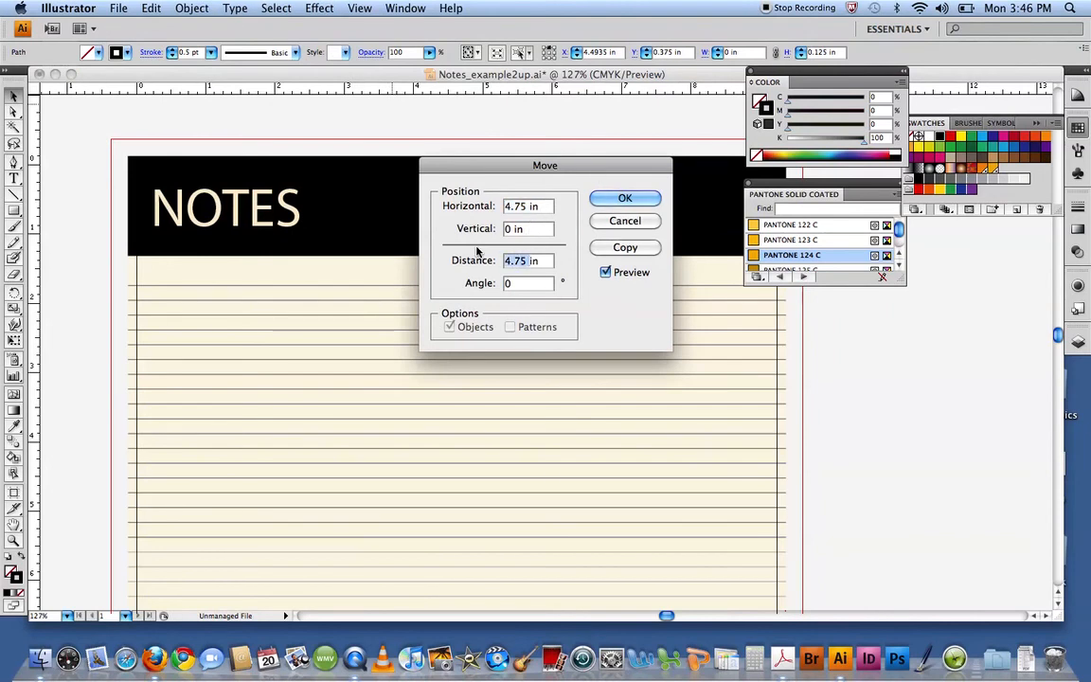
{"action": "type", "text": ".2"}
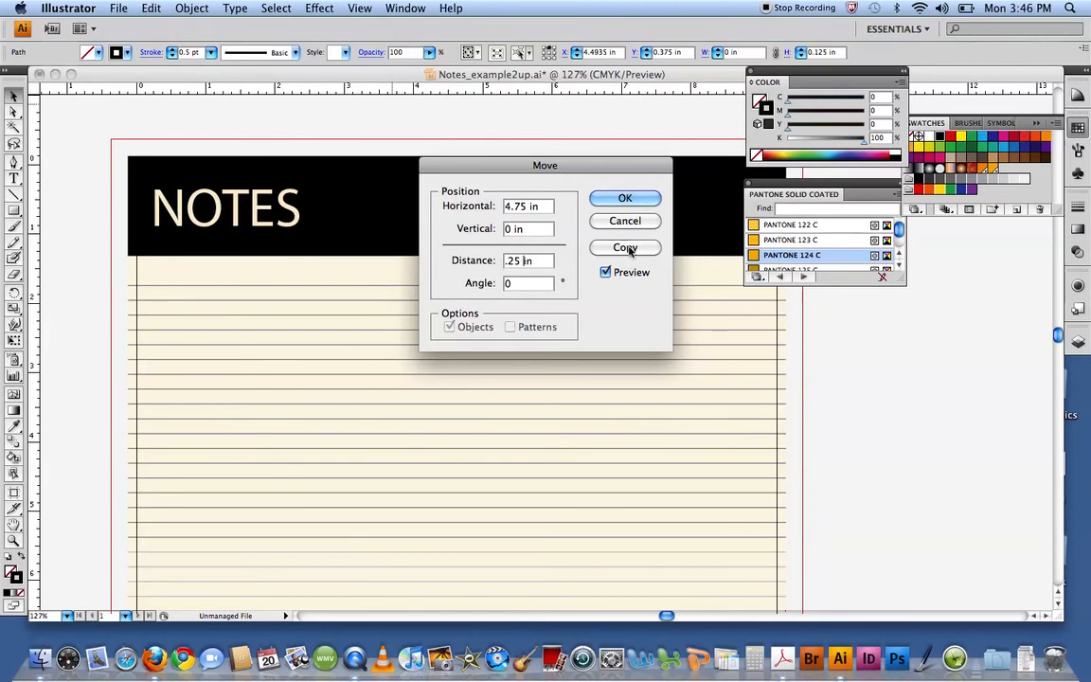
{"action": "key", "text": "Tab"}
{"action": "left_click", "coordinate": [626, 247]}
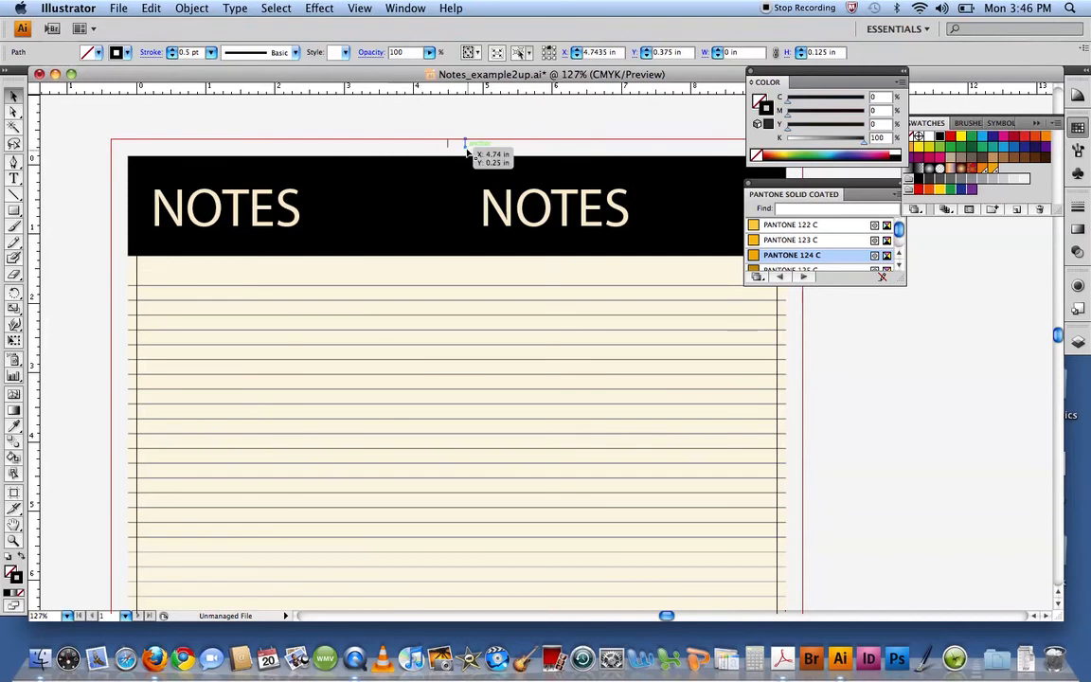
Copy both top crop marks straight down to the bottom bleed edge and deselect them
{"action": "left_click_drag", "start_coordinate": [490, 144], "coordinate": [501, 151]}
{"action": "scroll", "coordinate": [554, 145], "scroll_direction": "down", "scroll_amount": 1}
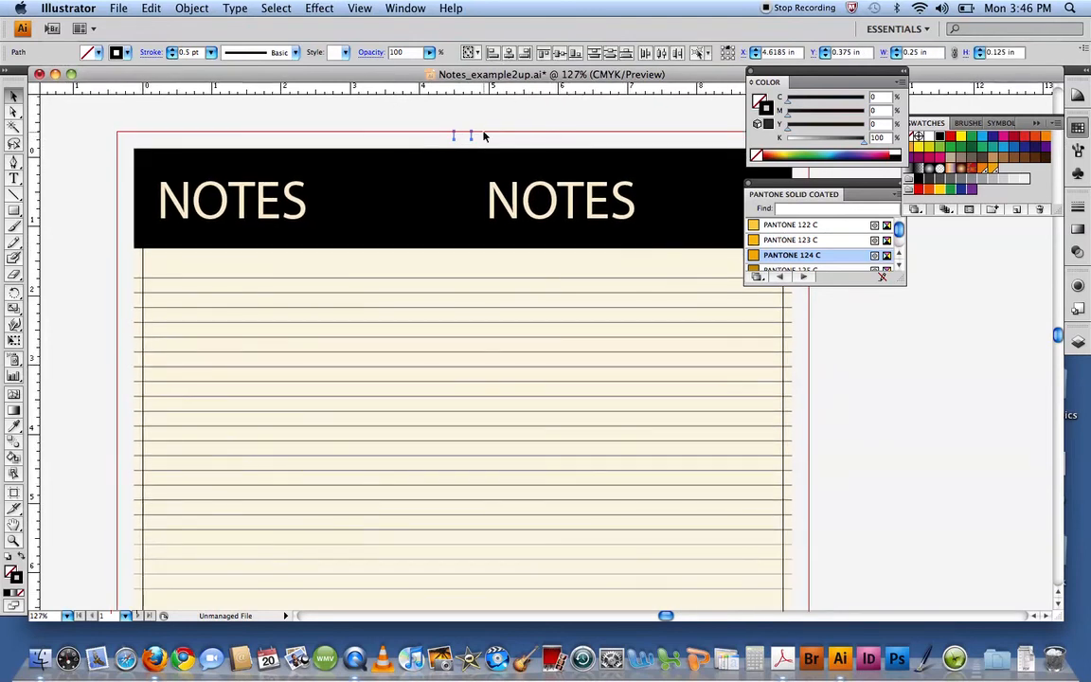
{"action": "left_click", "coordinate": [362, 7]}
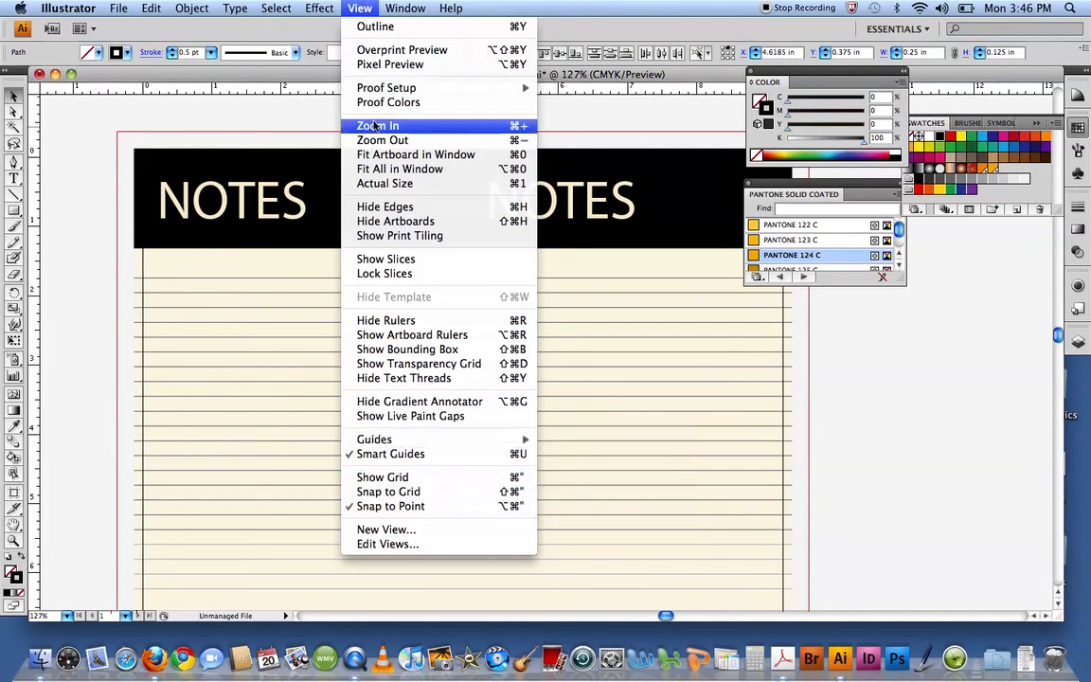
{"action": "left_click", "coordinate": [359, 8]}
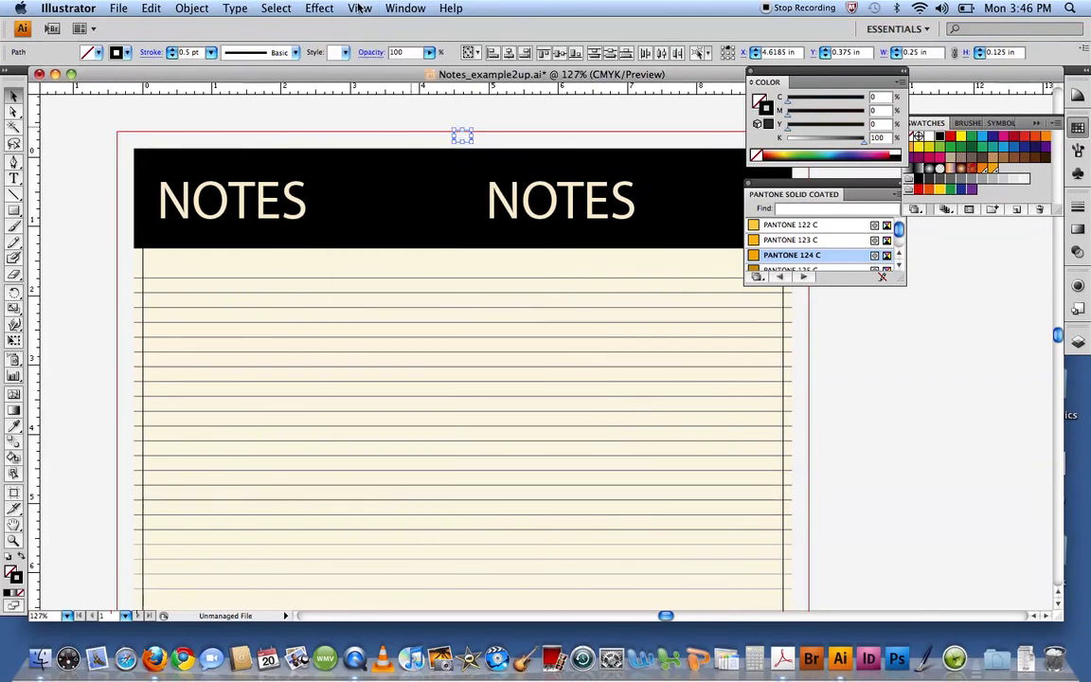
{"action": "left_click", "coordinate": [535, 183]}
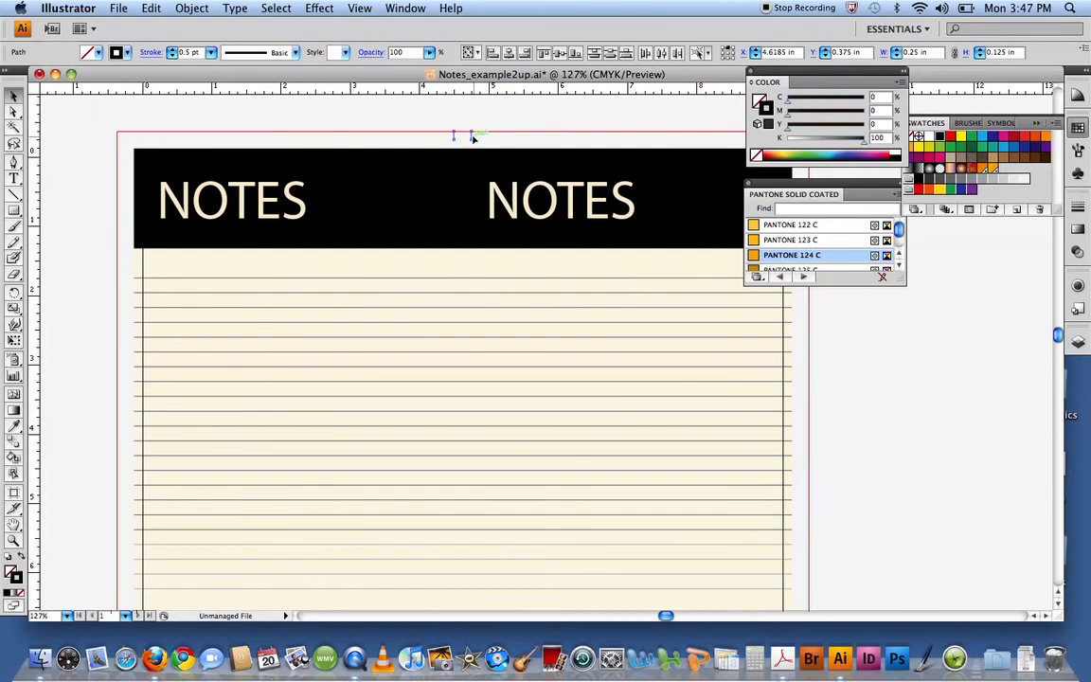
{"action": "key", "text": "super+minus"}
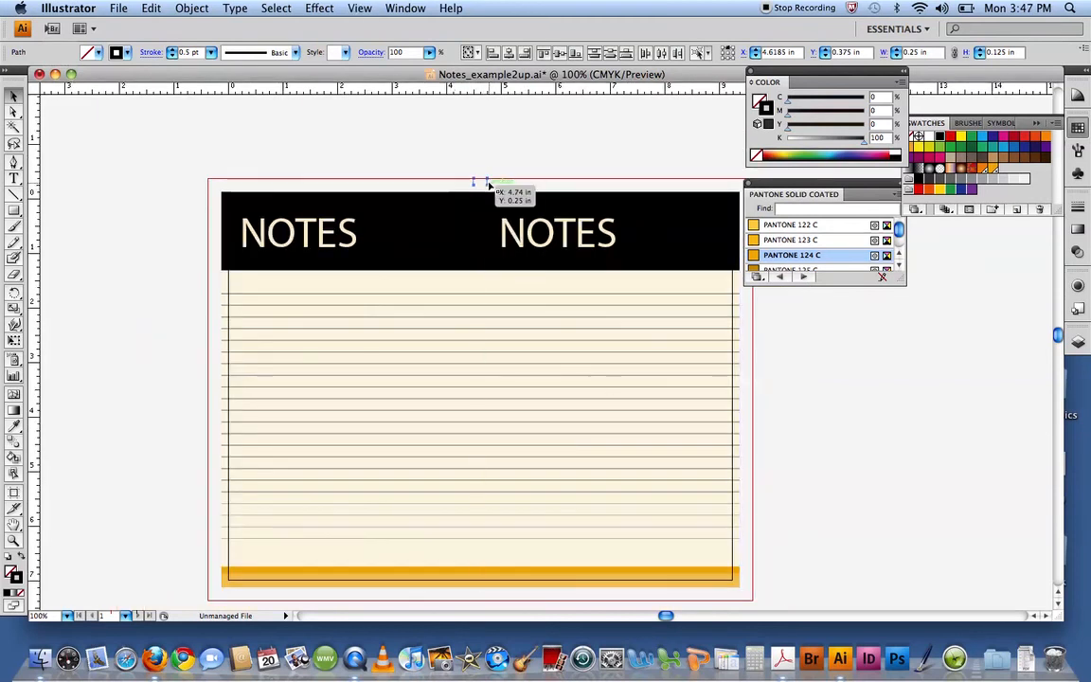
{"action": "left_click_drag", "start_coordinate": [488, 183], "coordinate": [494, 597]}
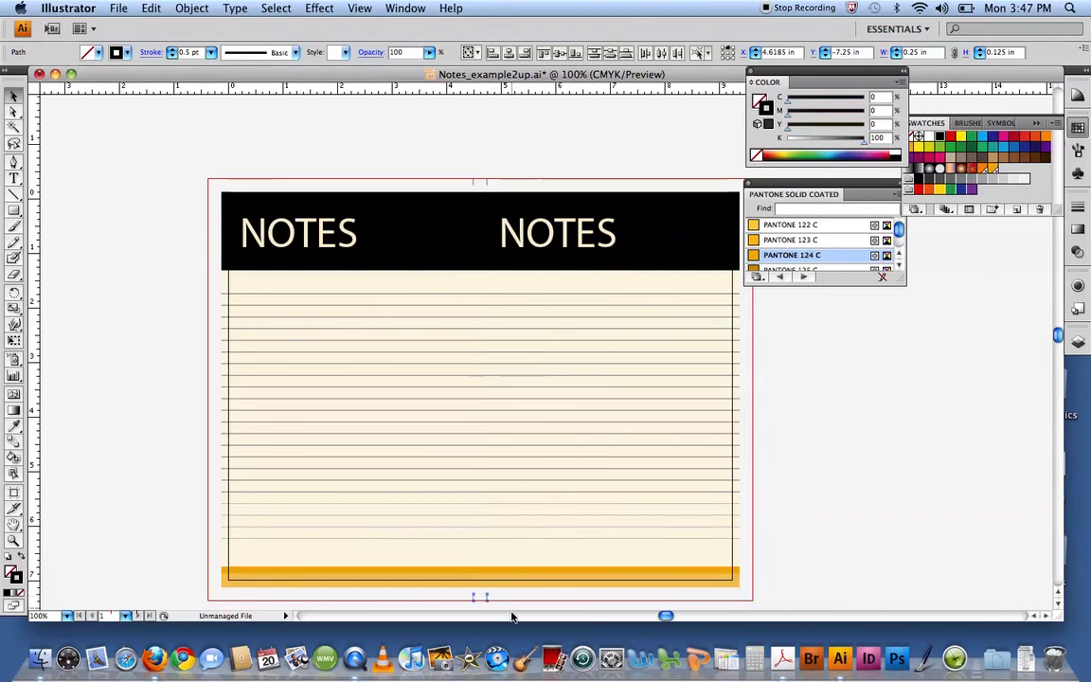
{"action": "left_click", "coordinate": [861, 469]}
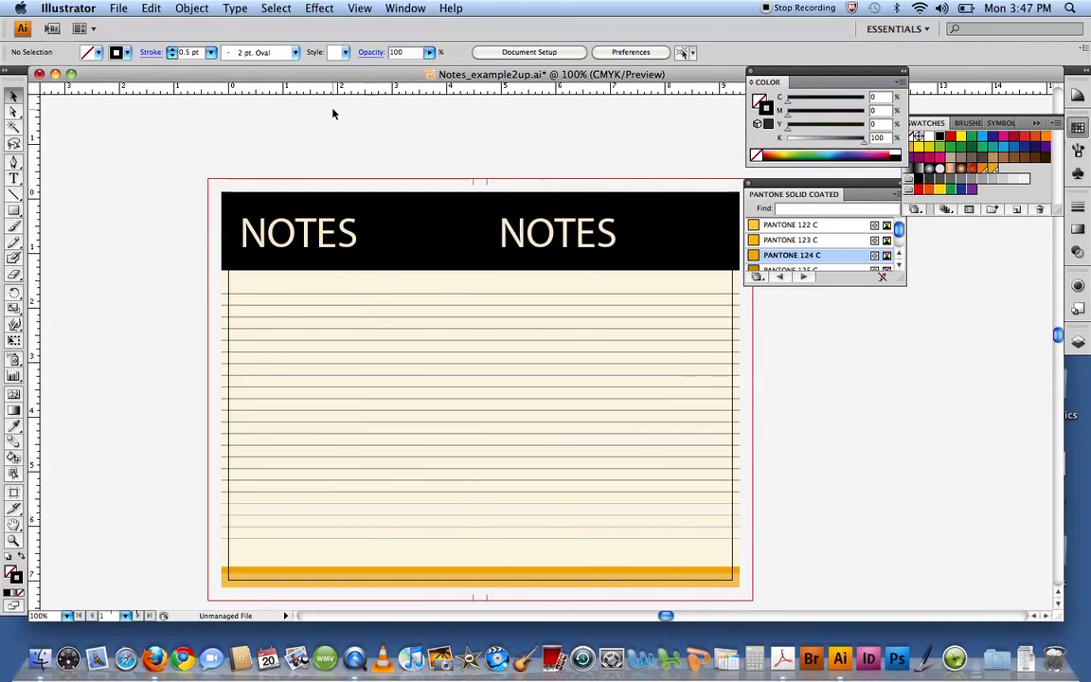
Save the document's changes and start saving it to the Desktop in Adobe PDF format as Notes_example2up.pdf
{"action": "key", "text": "super+s"}
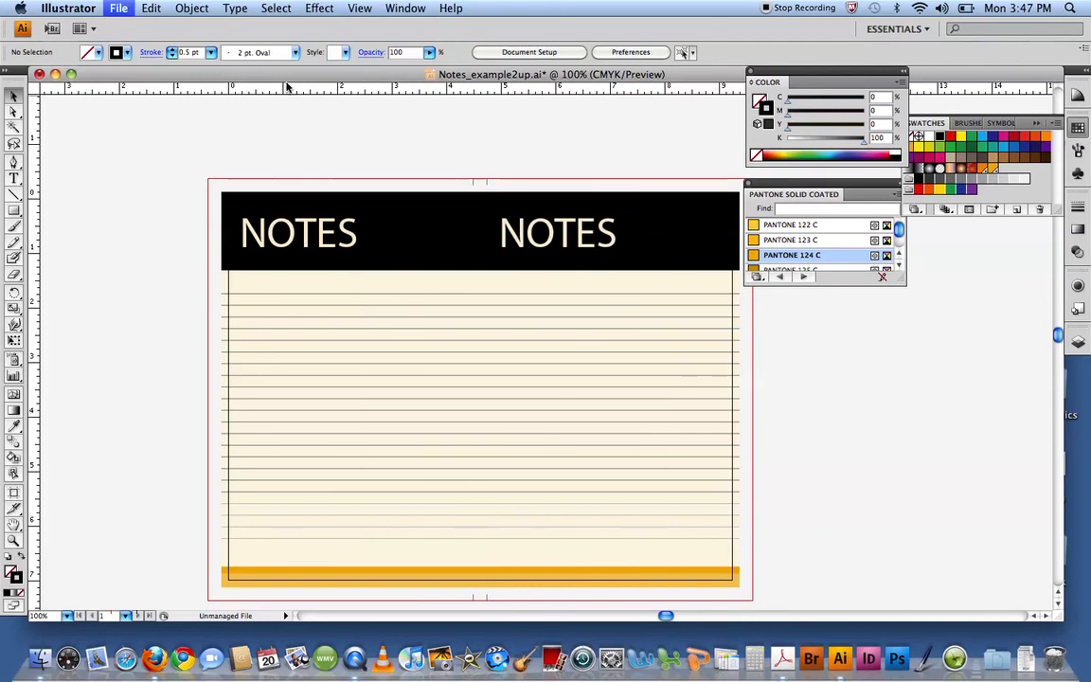
{"action": "left_click", "coordinate": [120, 7]}
{"action": "left_click", "coordinate": [119, 7]}
{"action": "left_click", "coordinate": [120, 8]}
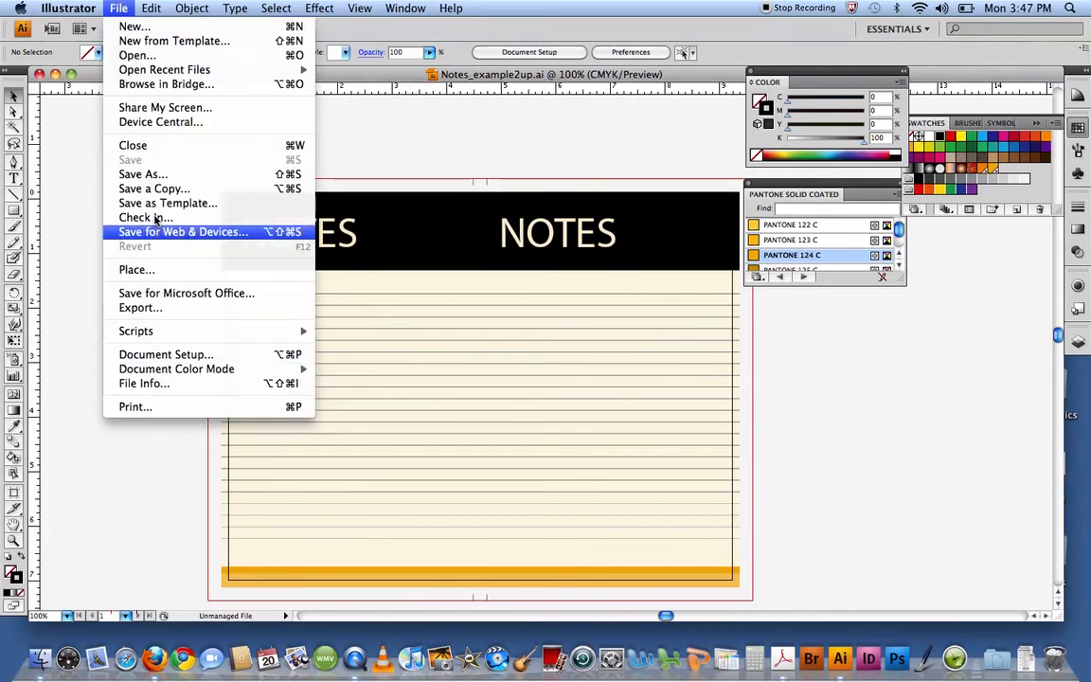
{"action": "left_click", "coordinate": [142, 174]}
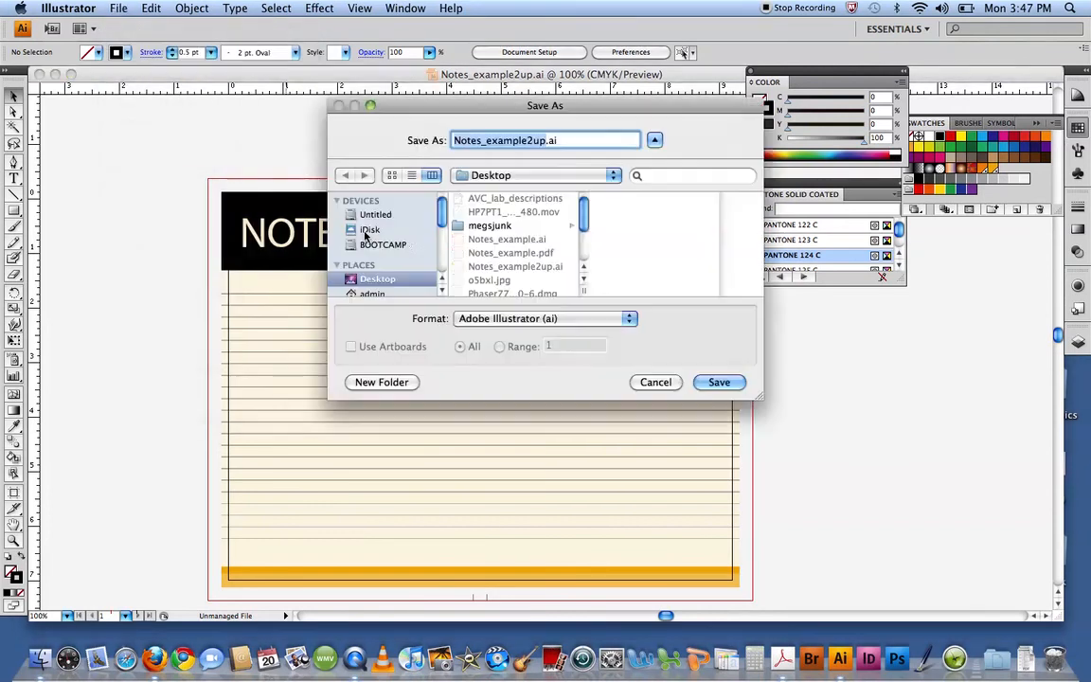
{"action": "left_click", "coordinate": [547, 320]}
{"action": "left_click", "coordinate": [502, 361]}
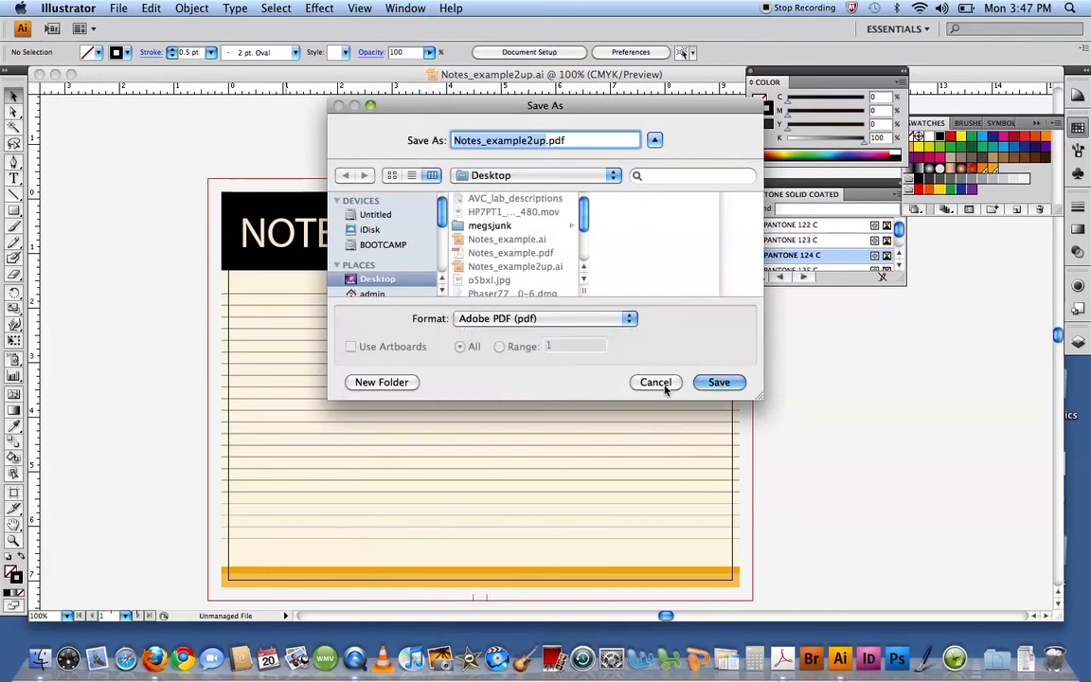
{"action": "left_click", "coordinate": [716, 382]}
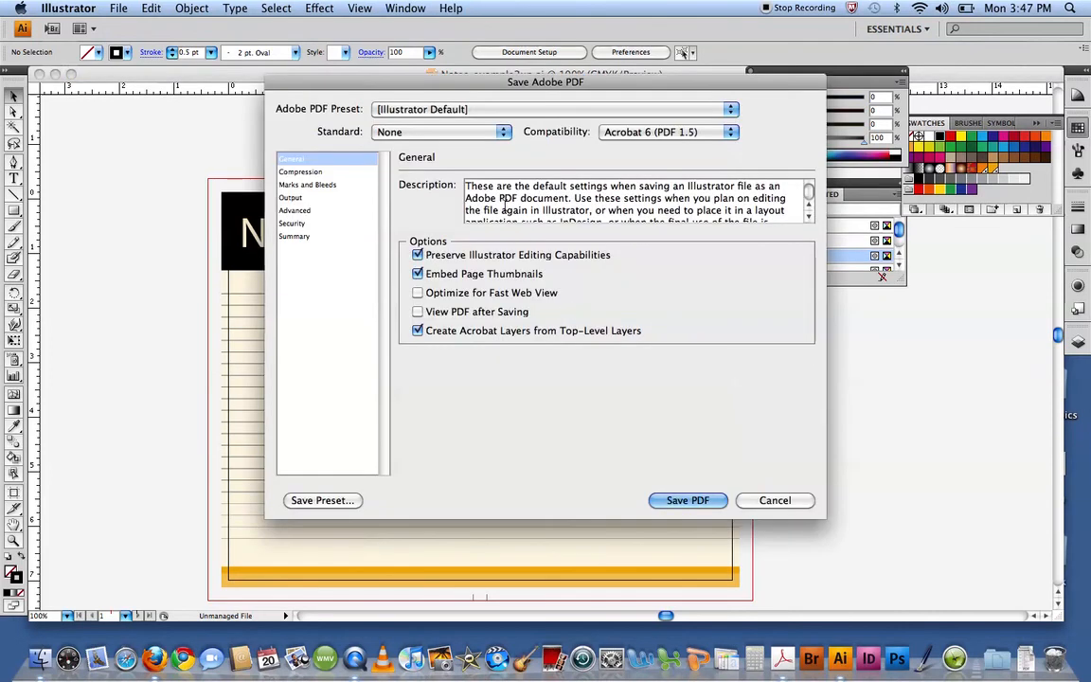
Save the PDF using the High Quality Print preset with trim marks, registration marks, page information and the document bleed settings
{"action": "left_click", "coordinate": [462, 112]}
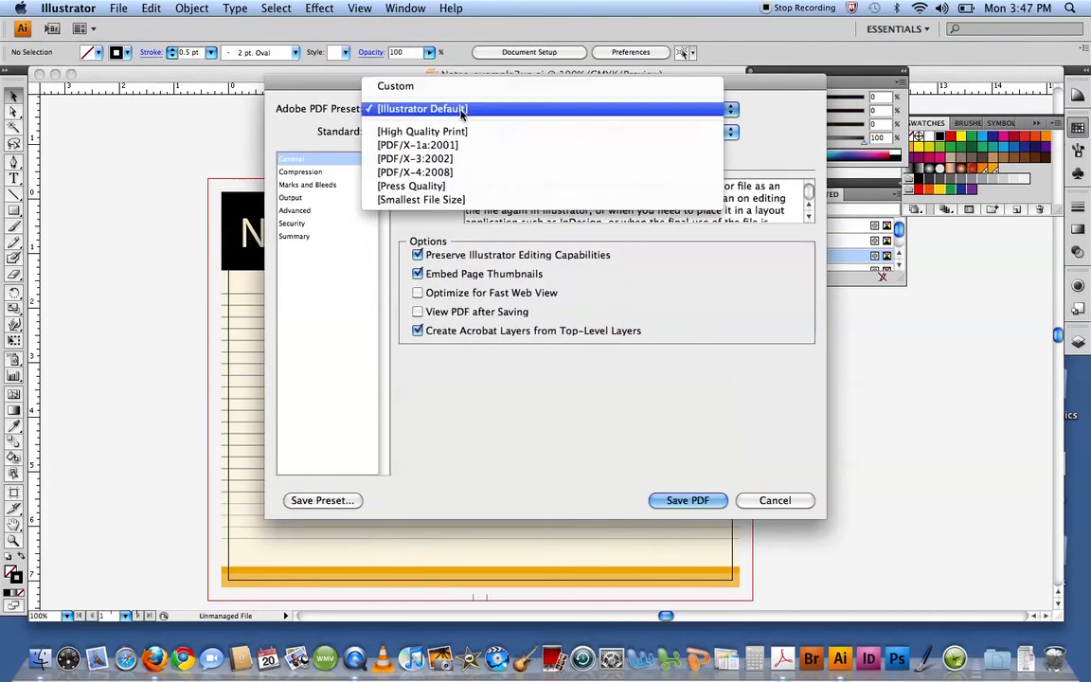
{"action": "left_click", "coordinate": [439, 132]}
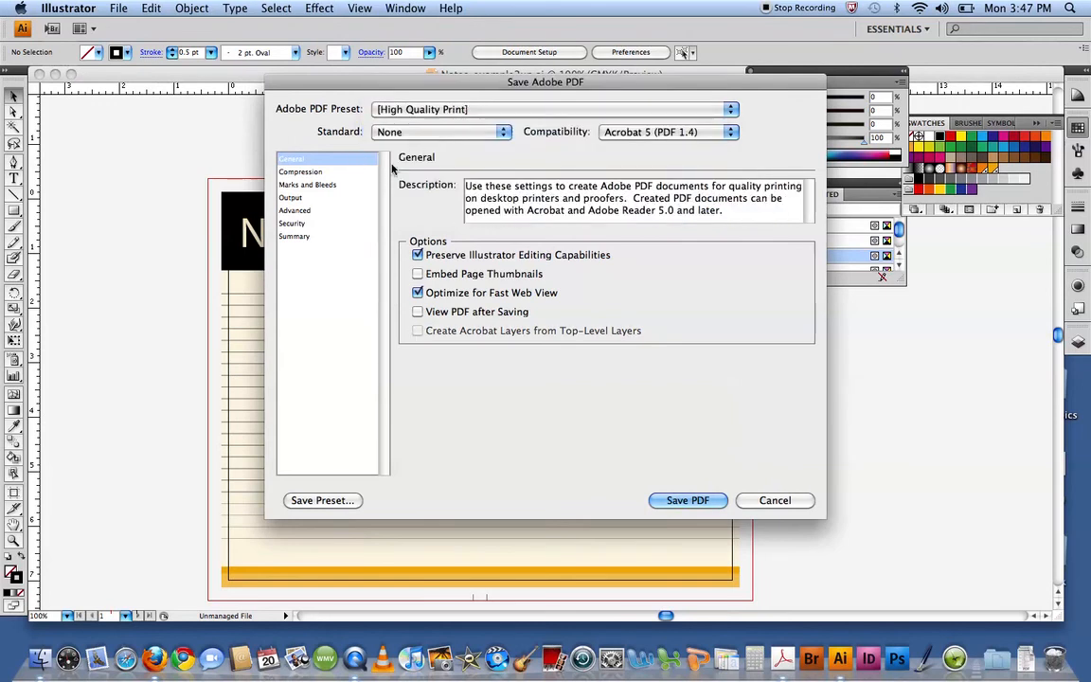
{"action": "left_click", "coordinate": [312, 185]}
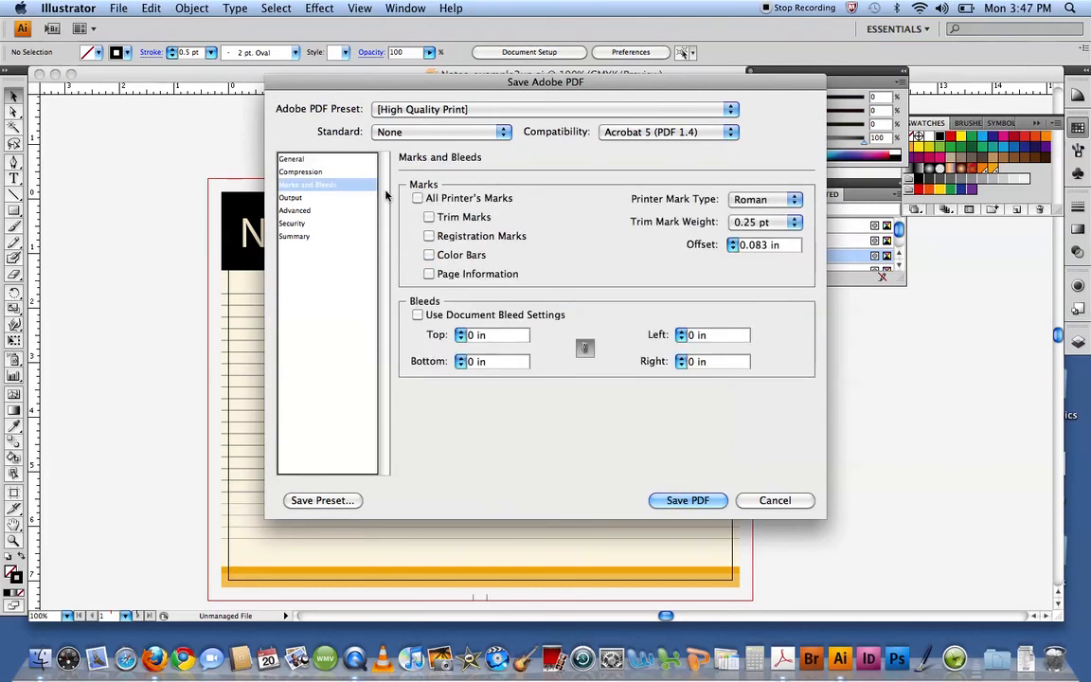
{"action": "left_click", "coordinate": [428, 217]}
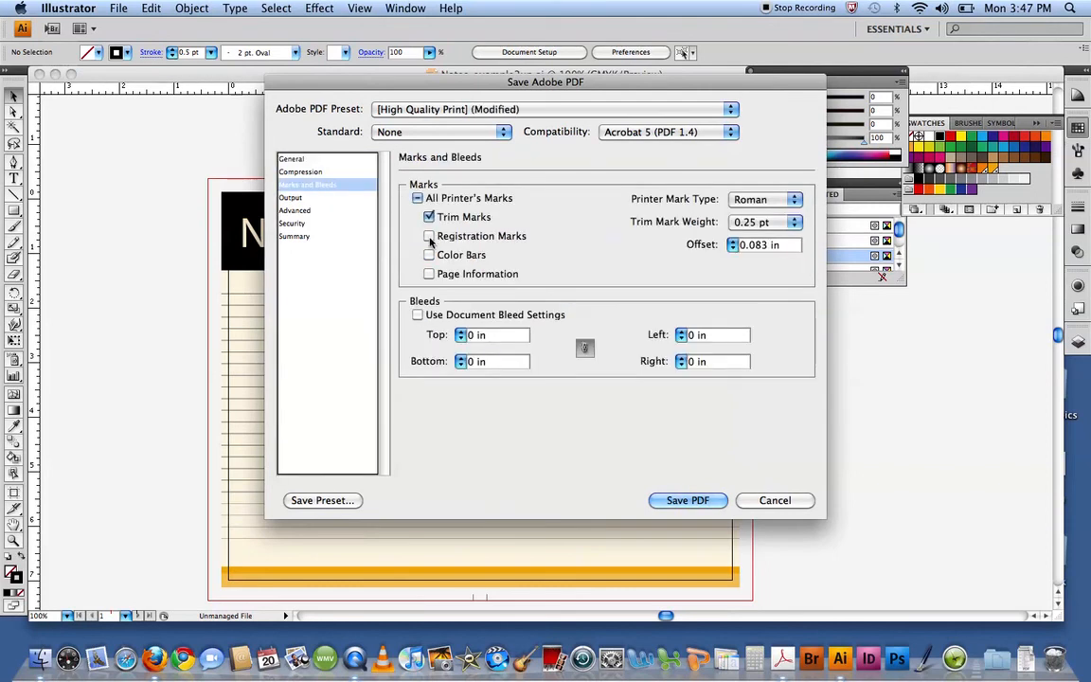
{"action": "left_click", "coordinate": [429, 273]}
{"action": "left_click", "coordinate": [418, 315]}
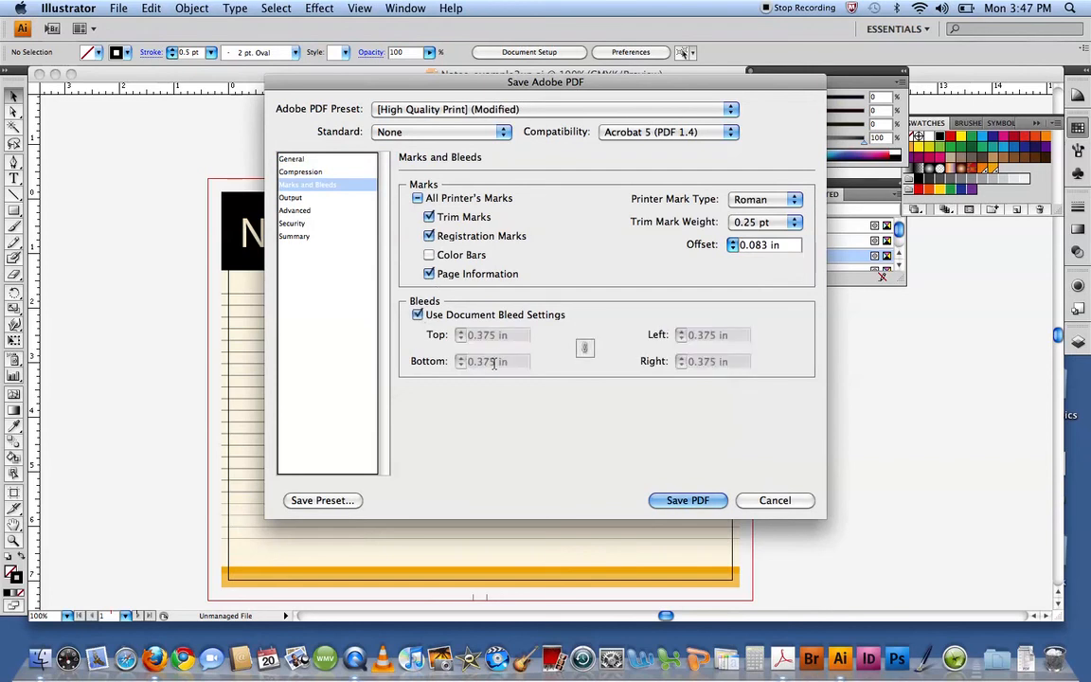
{"action": "left_click_drag", "start_coordinate": [405, 88], "coordinate": [387, 70]}
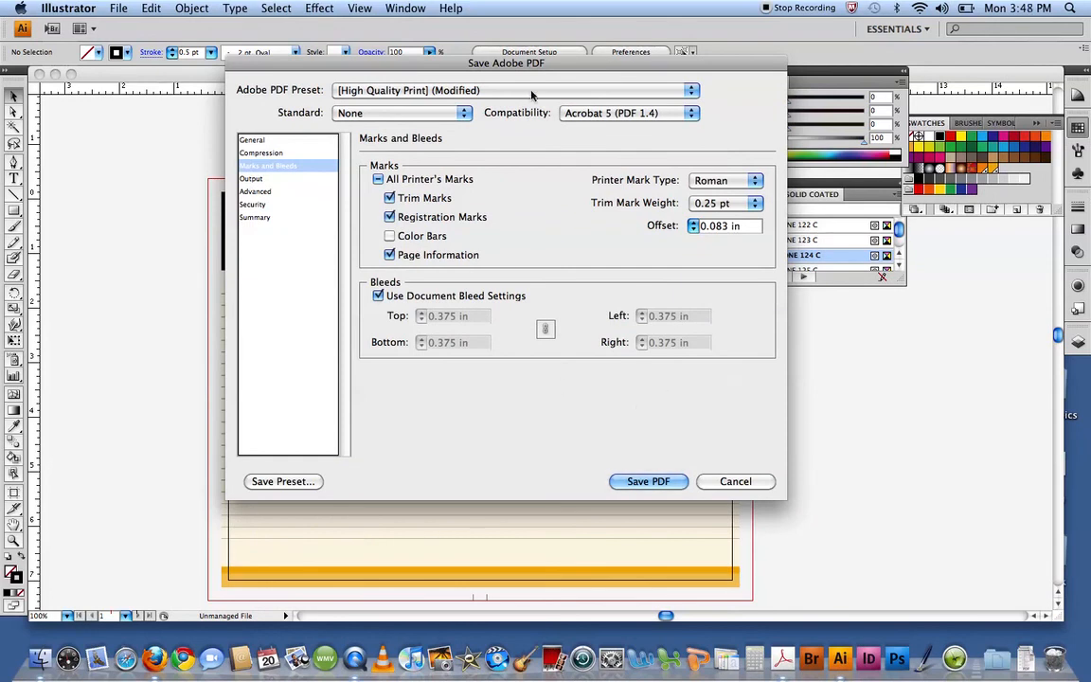
{"action": "left_click", "coordinate": [669, 485]}
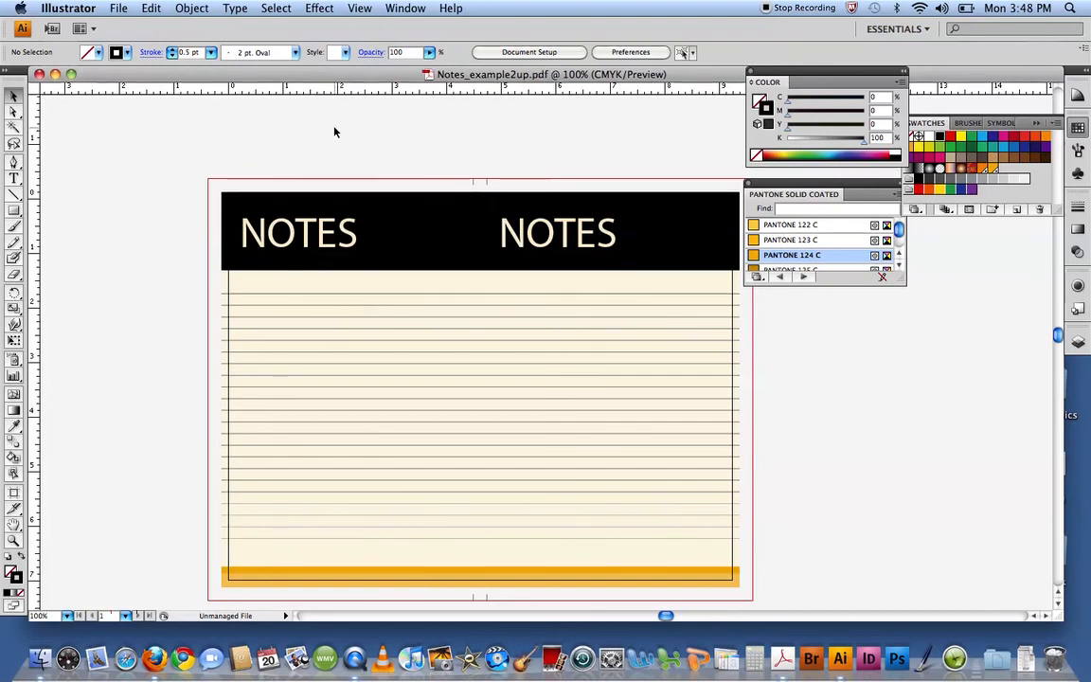
Minimize the artwork and open Notes_example2up.pdf from the desktop in Acrobat to check its printer's marks and center crop marks
{"action": "left_click", "coordinate": [55, 74]}
{"action": "left_click", "coordinate": [587, 263]}
{"action": "left_click", "coordinate": [859, 406]}
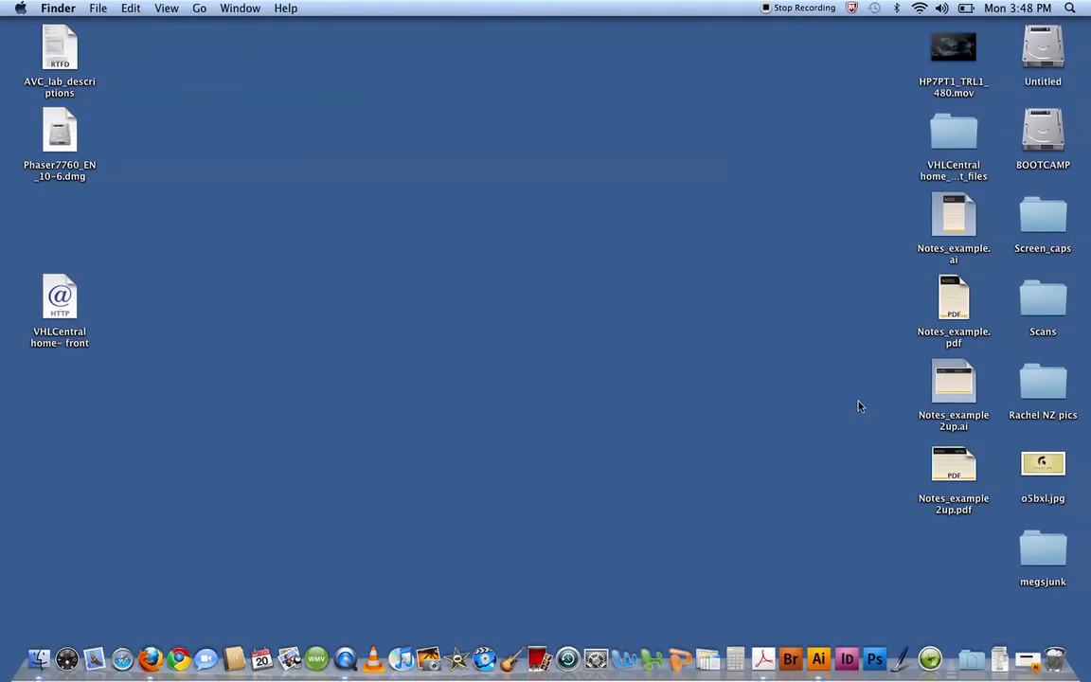
{"action": "double_click", "coordinate": [953, 468]}
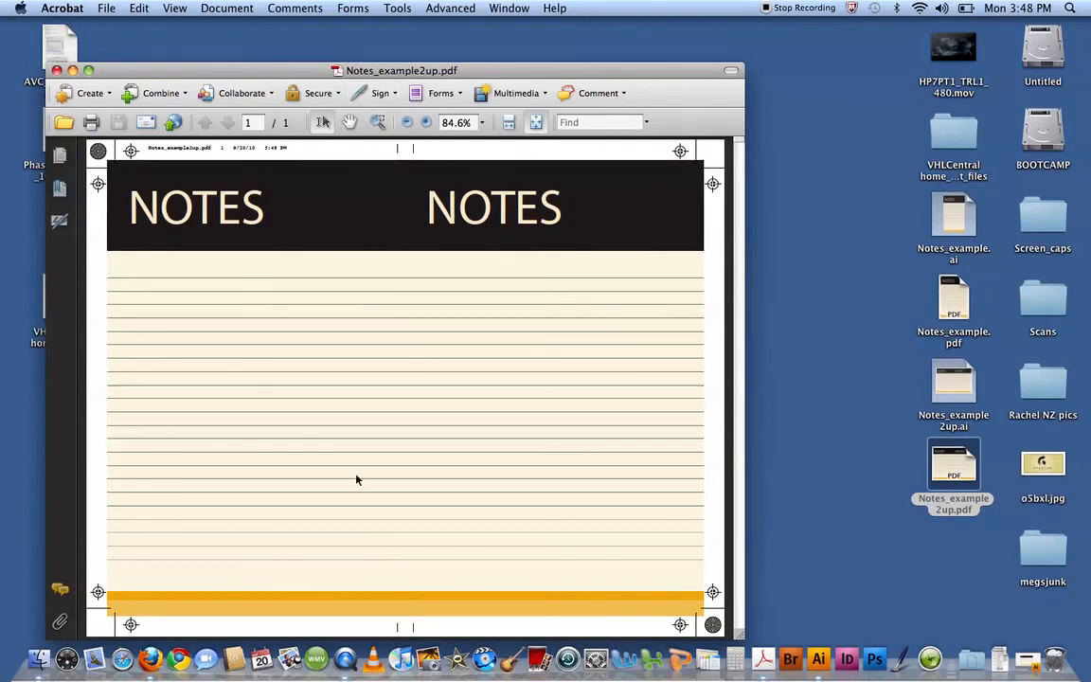
{"action": "left_click", "coordinate": [152, 659]}
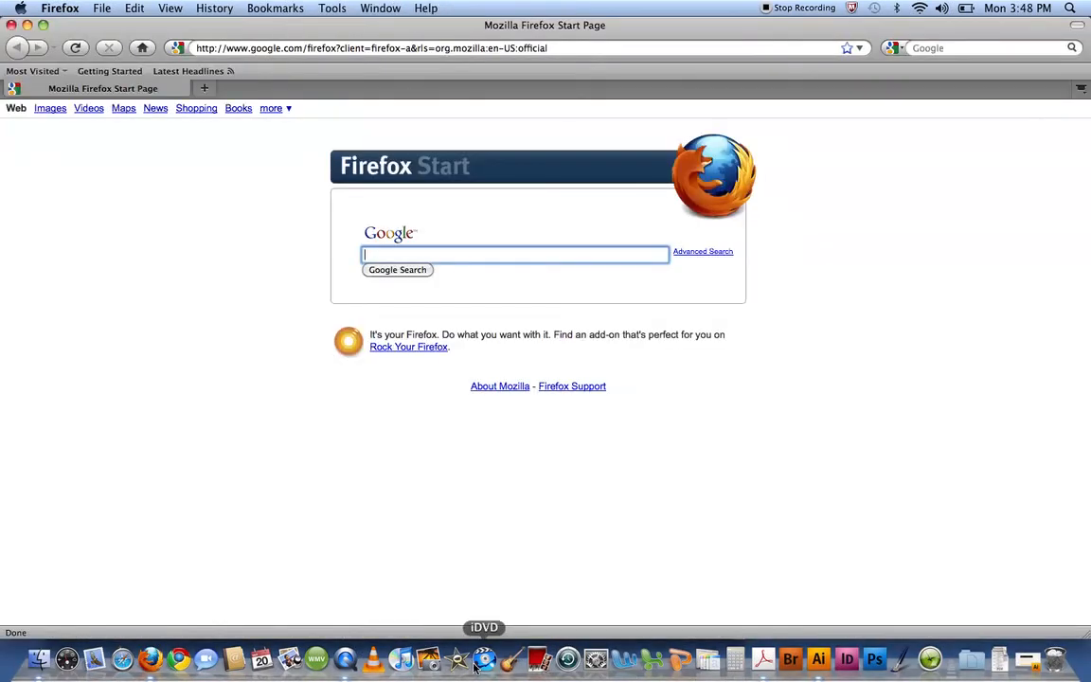
{"action": "left_click", "coordinate": [10, 25]}
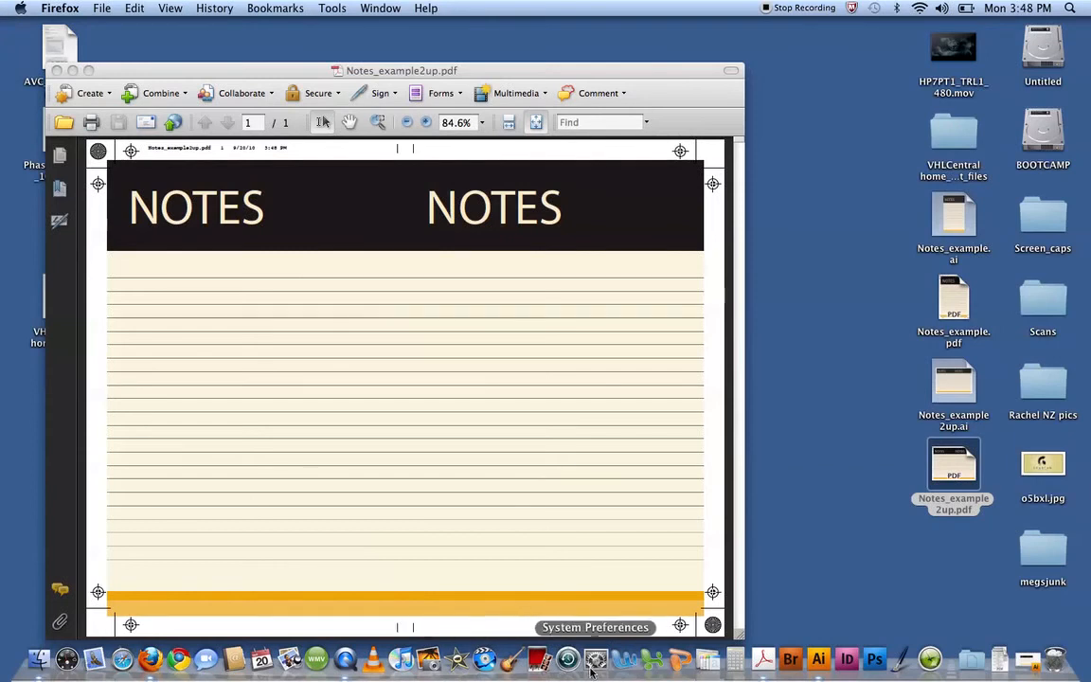
Switch back to Illustrator and set up a print with landscape orientation, trim marks, registration marks and page information
{"action": "left_click", "coordinate": [820, 661]}
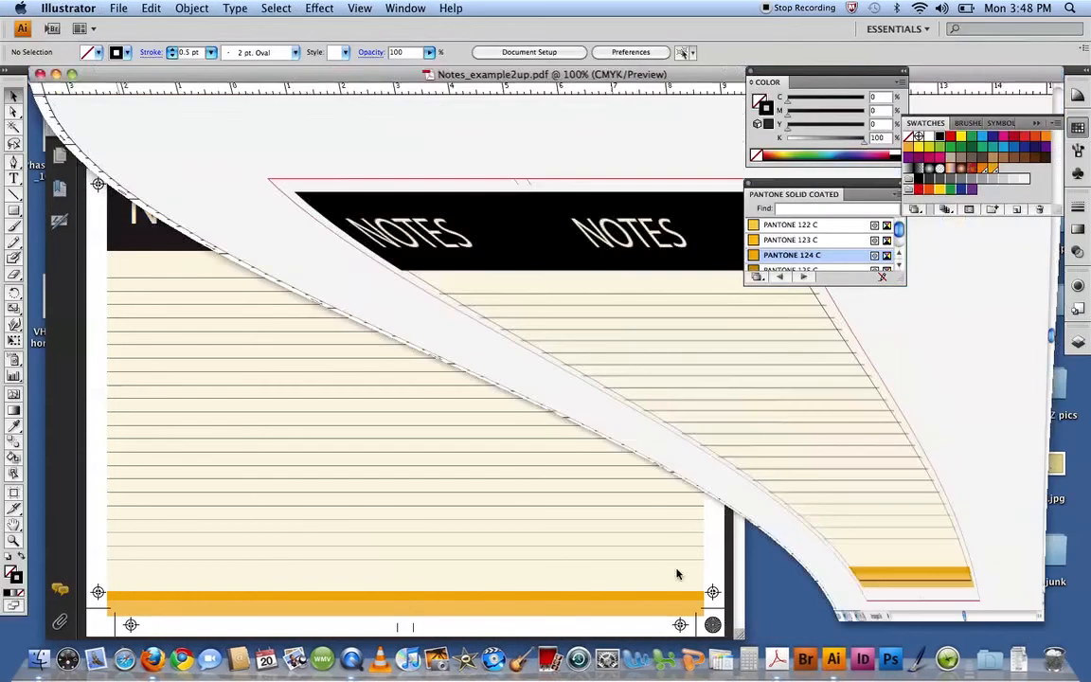
{"action": "key", "text": "super+p"}
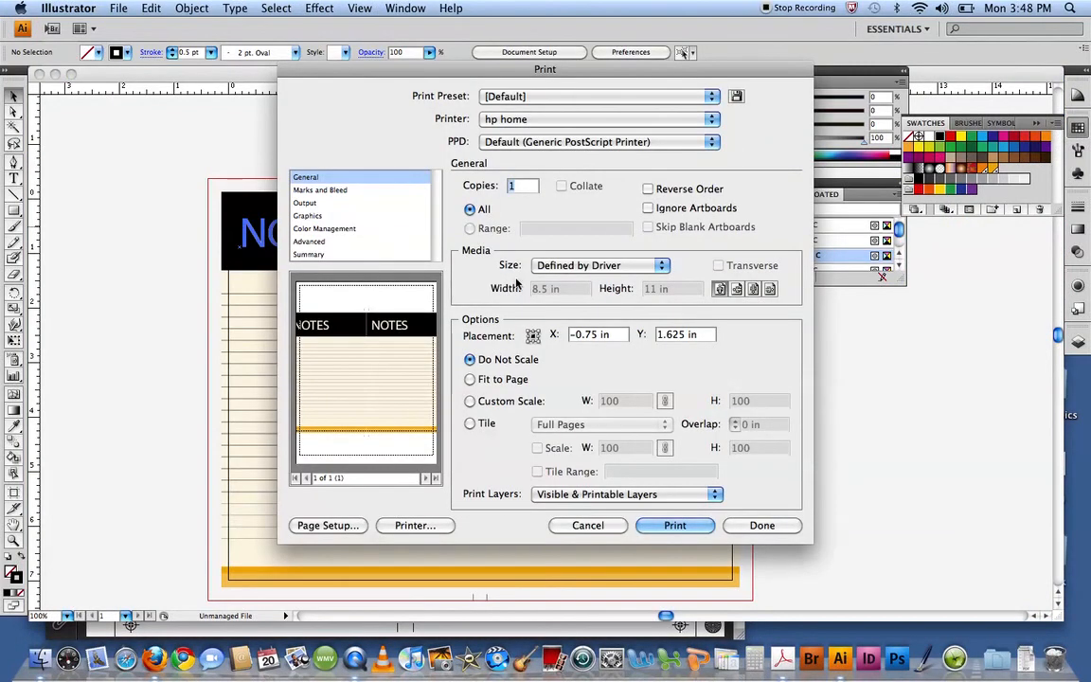
{"action": "left_click", "coordinate": [736, 289]}
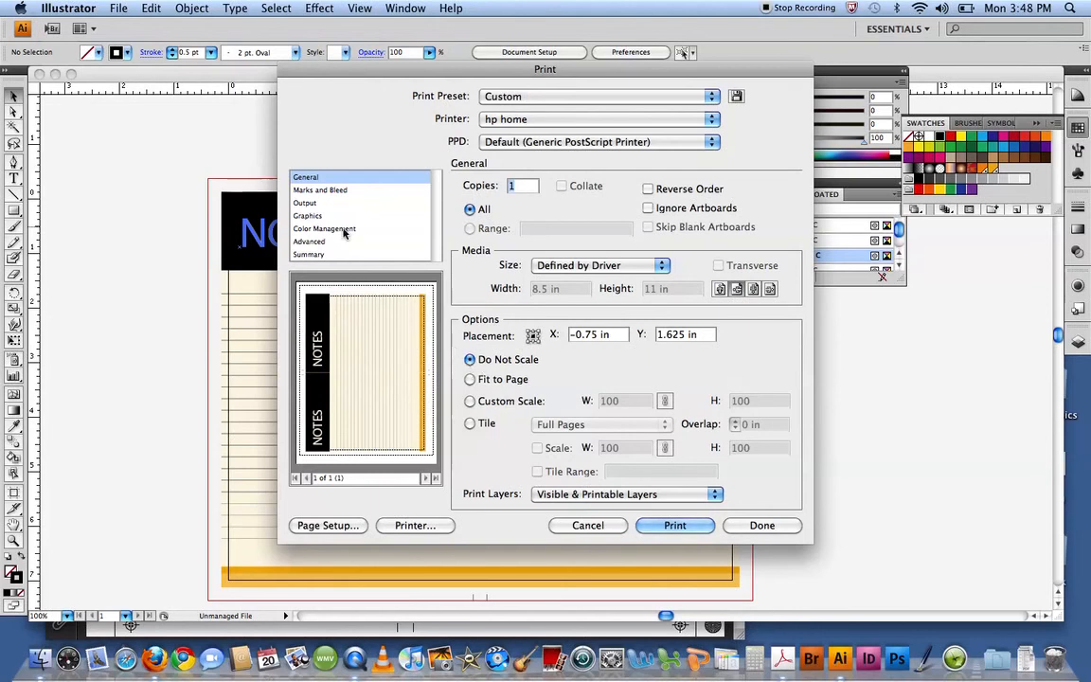
{"action": "left_click", "coordinate": [334, 191]}
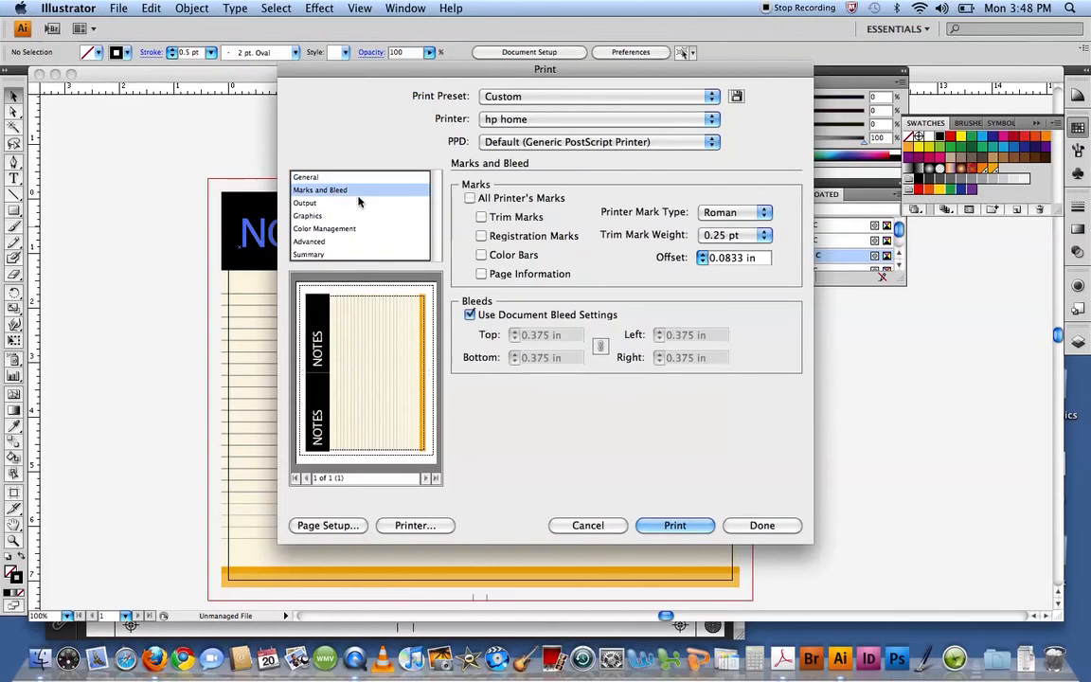
{"action": "left_click", "coordinate": [482, 217]}
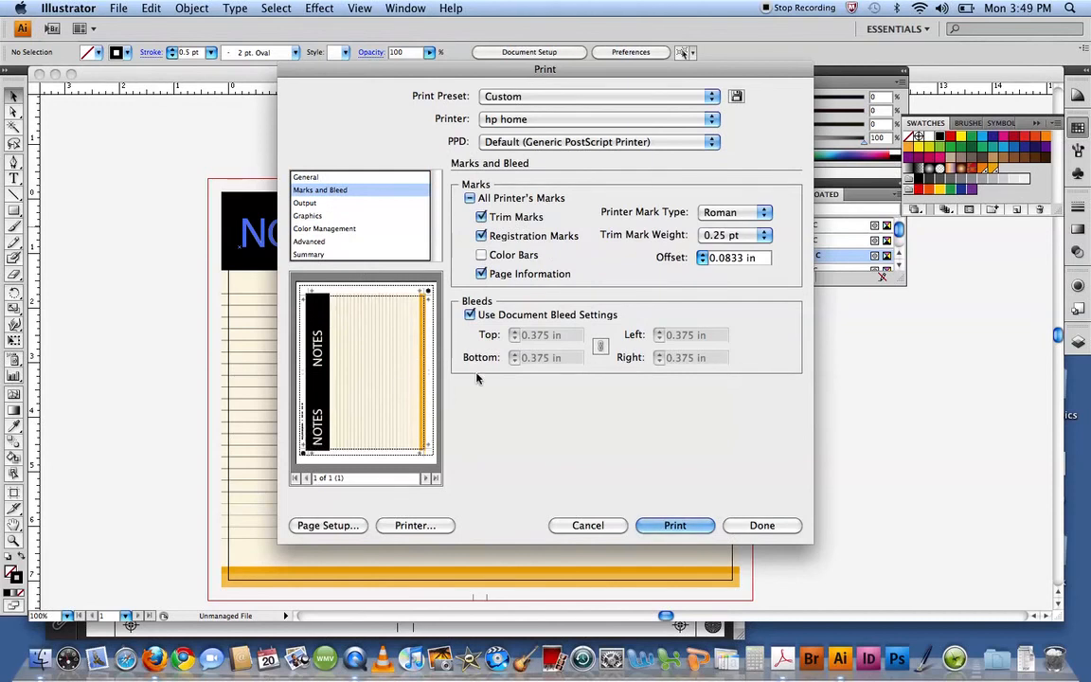
Set the print output mode to Separations (Host-Based)
{"action": "left_click", "coordinate": [307, 202]}
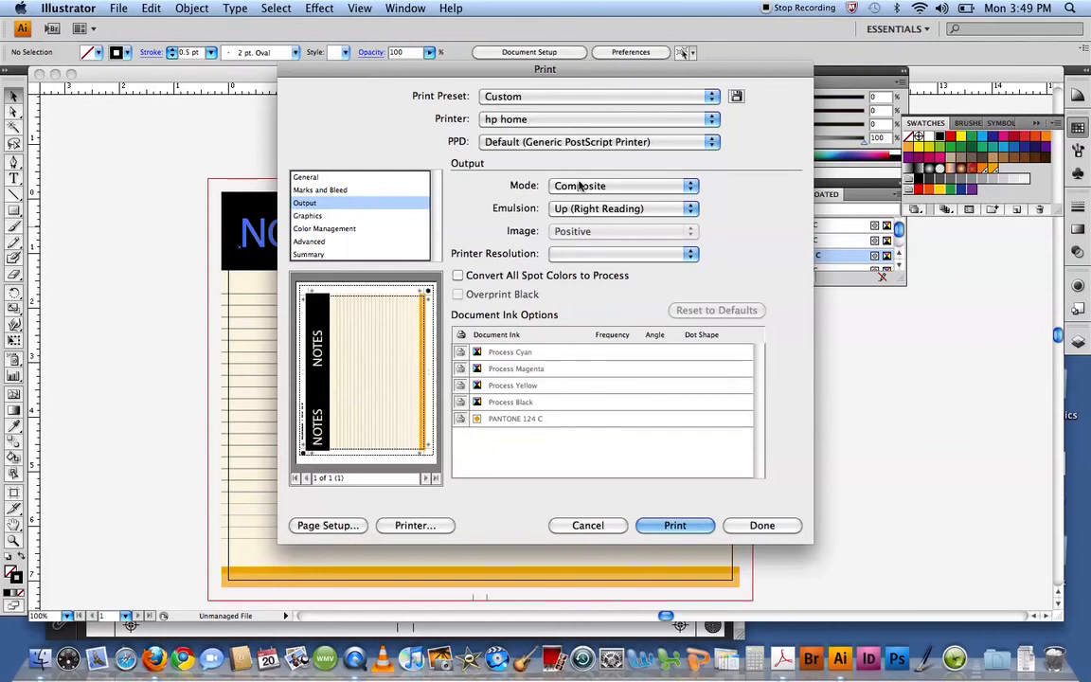
{"action": "left_click", "coordinate": [577, 186]}
{"action": "left_click", "coordinate": [597, 201]}
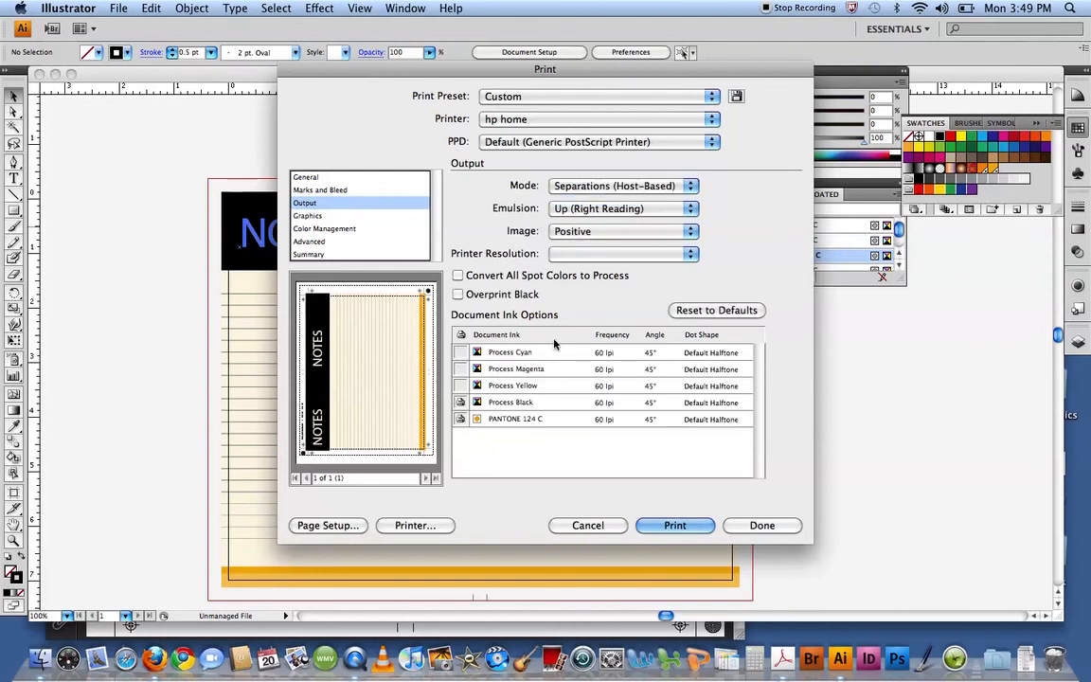